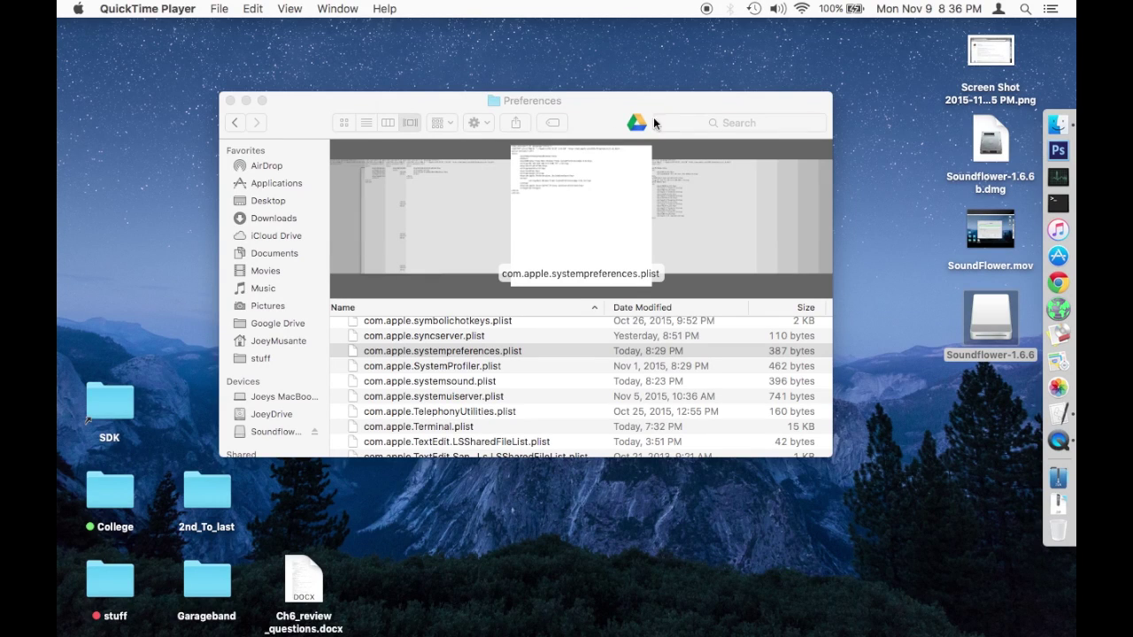
# Open System Preferences > Sound on the Output tab, which lists only Internal Speakers
pyautogui.click(78, 8)
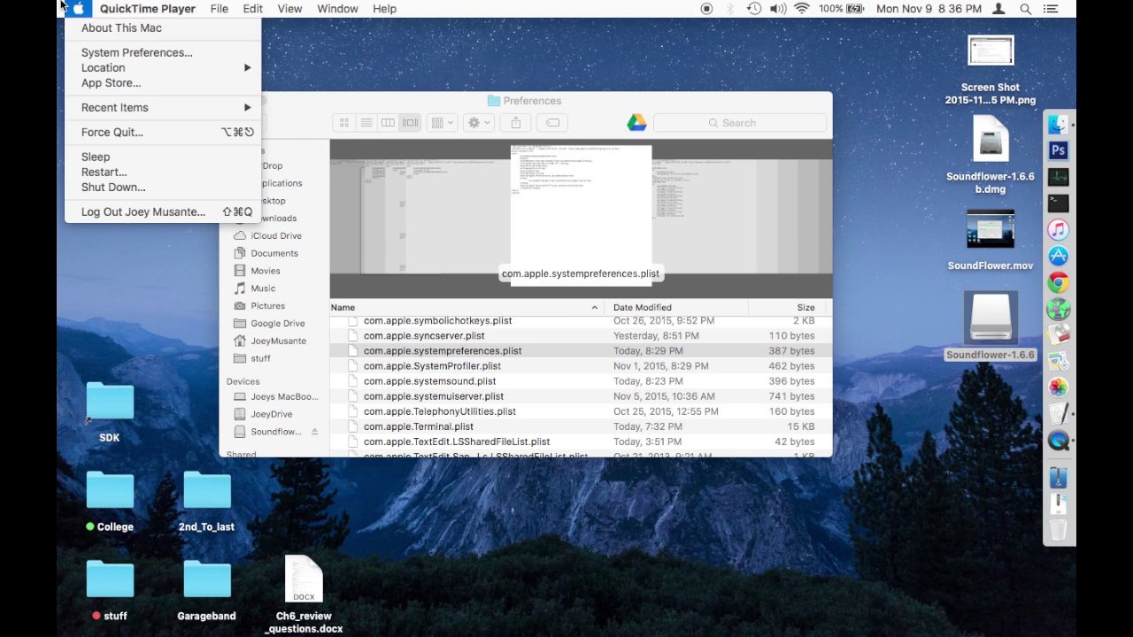
pyautogui.click(87, 52)
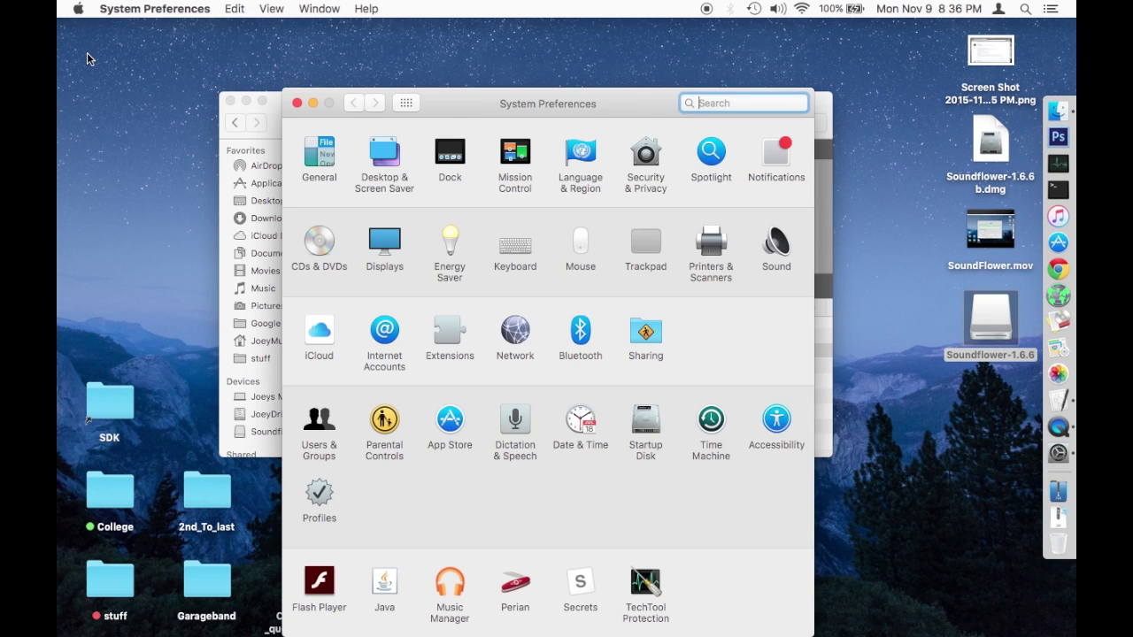
pyautogui.click(783, 258)
pyautogui.click(541, 230)
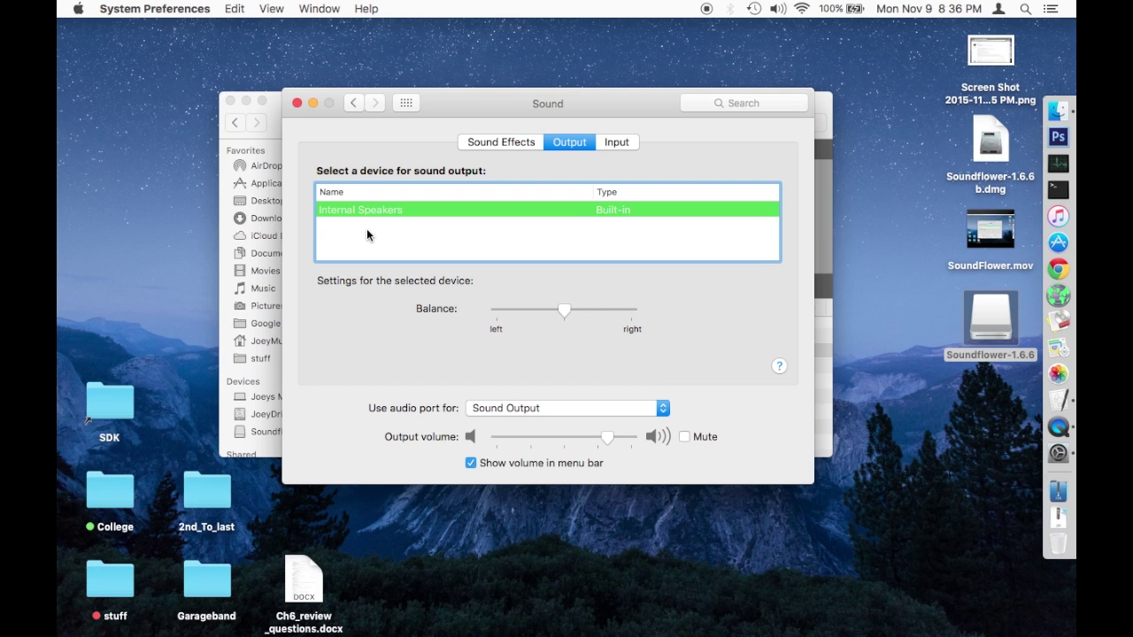
pyautogui.moveTo(489, 112)
pyautogui.mouseDown()
pyautogui.moveTo(547, 179)
pyautogui.moveTo(494, 154)
pyautogui.moveTo(451, 106)
pyautogui.moveTo(470, 109)
pyautogui.mouseUp()
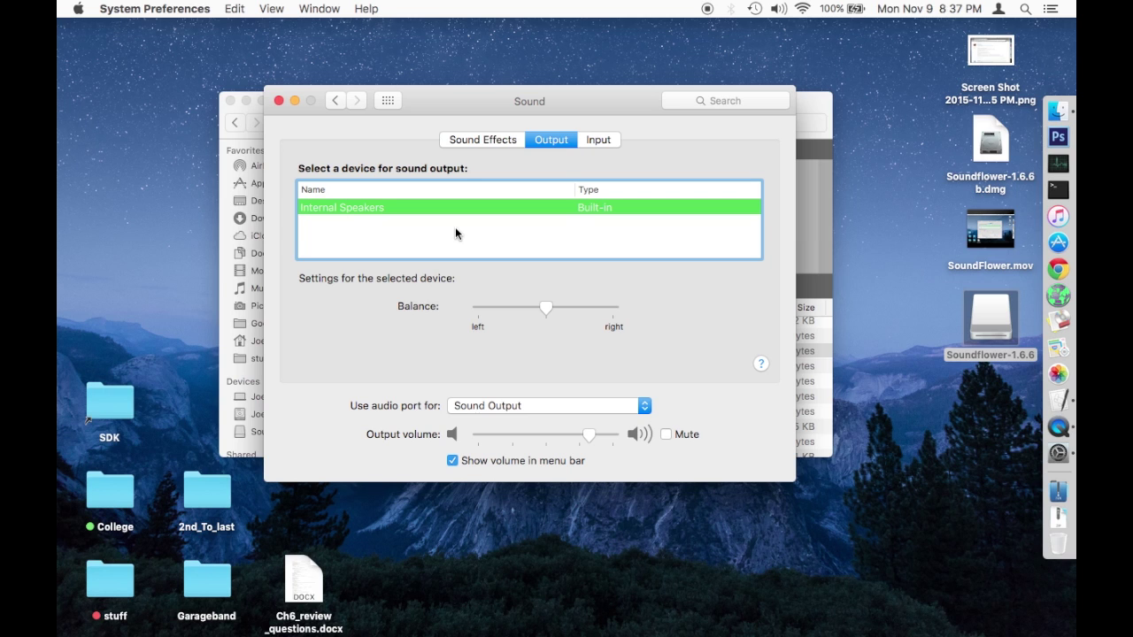
pyautogui.moveTo(559, 98); pyautogui.dragTo(576, 107)
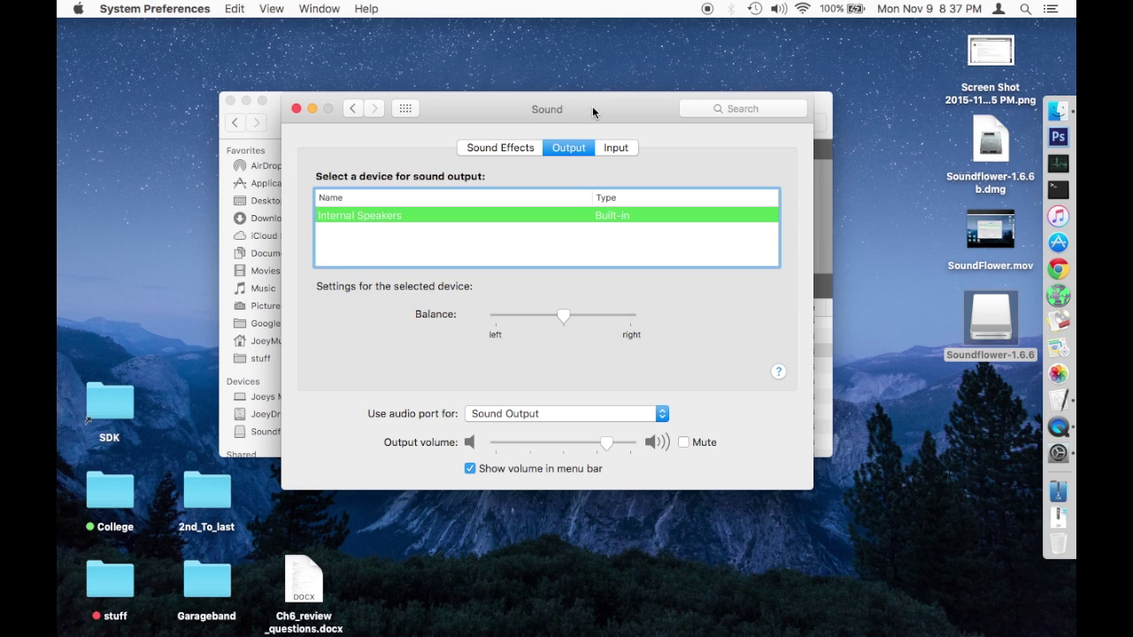
# Open the Soundflower-1.6.6 disk, select Soundflower.pkg and Uninstall Soundflower.scpt, then return to Sound
pyautogui.doubleClick(984, 321)
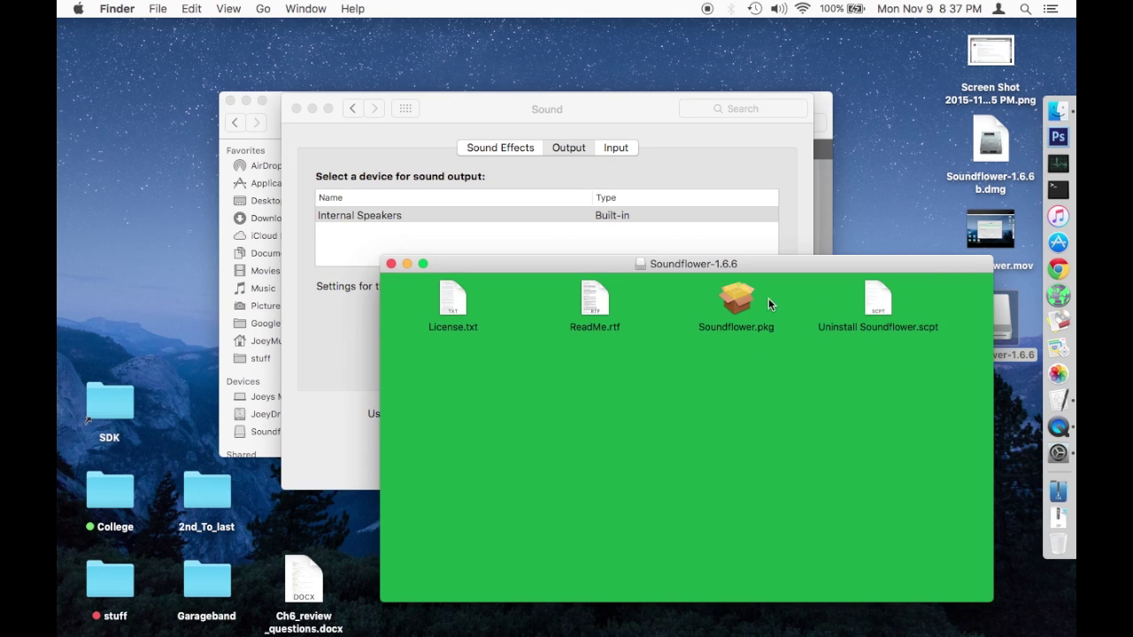
pyautogui.click(737, 303)
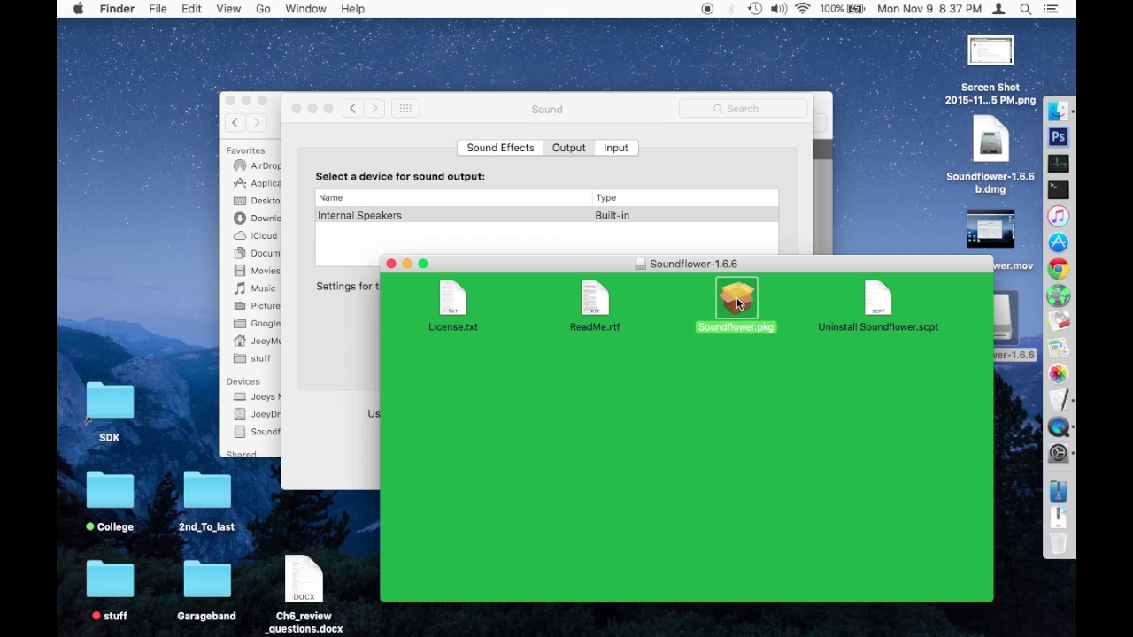
pyautogui.click(731, 365)
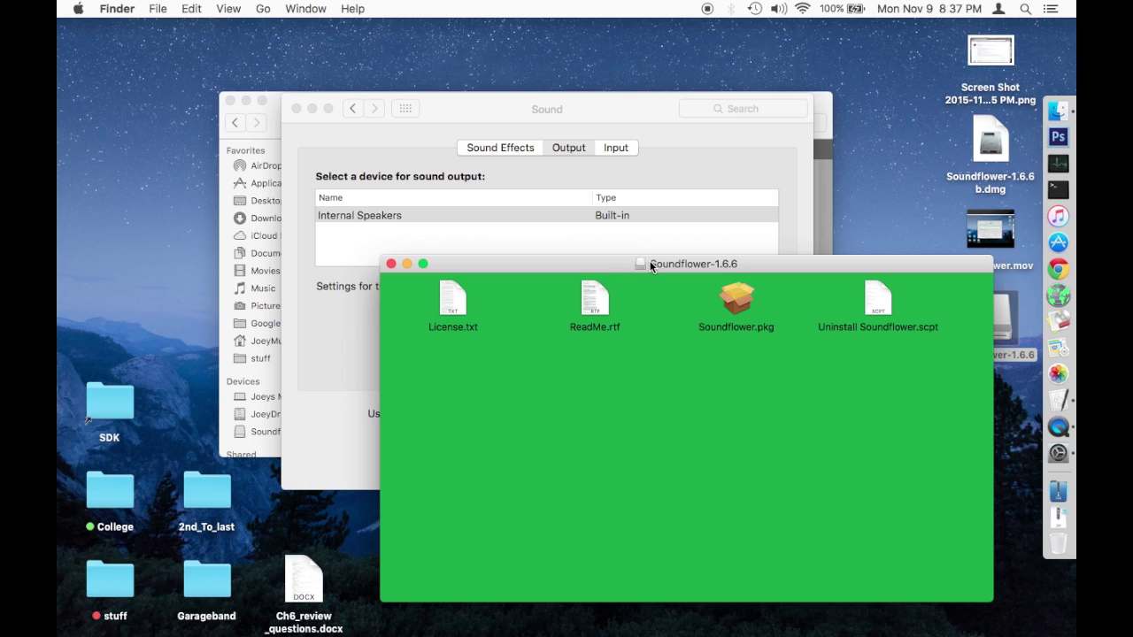
pyautogui.click(879, 301)
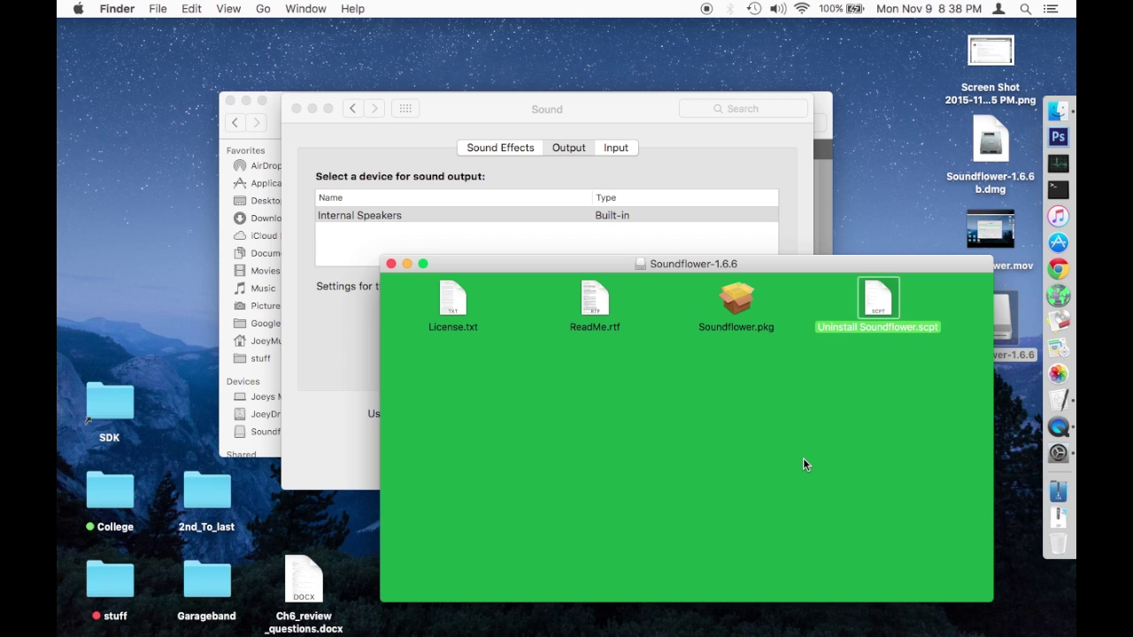
pyautogui.click(668, 174)
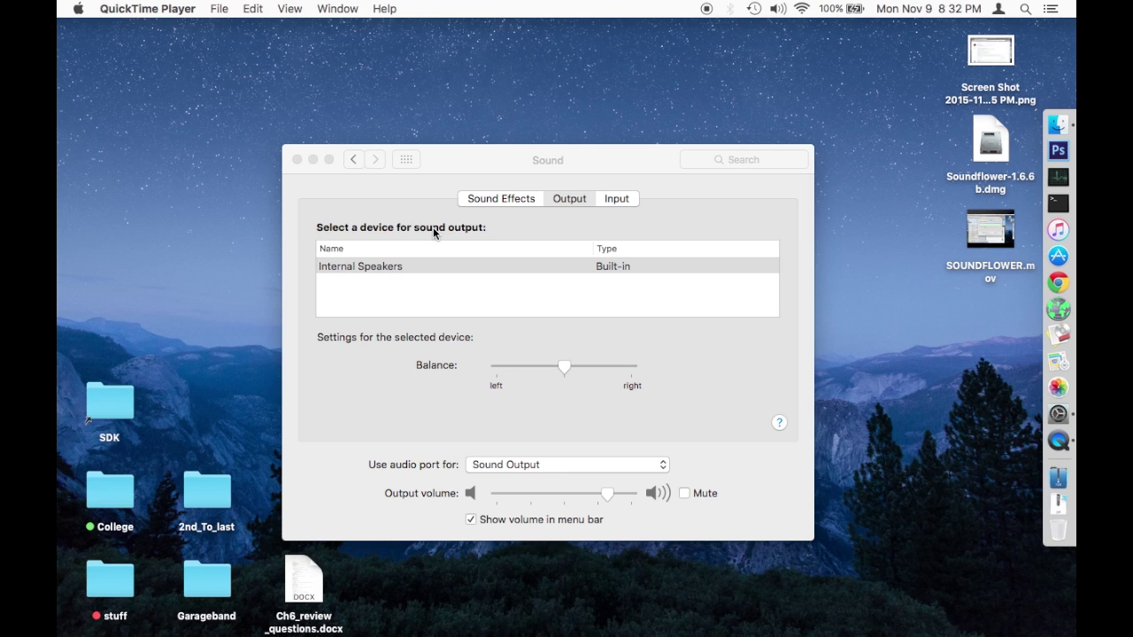
pyautogui.click(440, 309)
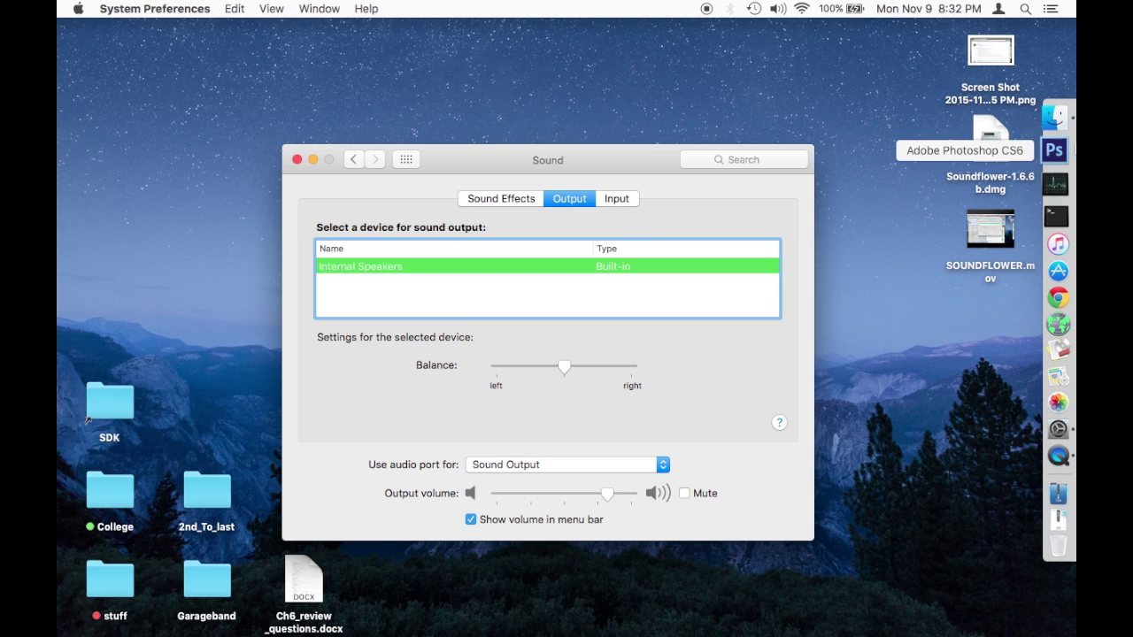
# Browse the main drive to the System > Library > Frameworks folder
pyautogui.click(1070, 135)
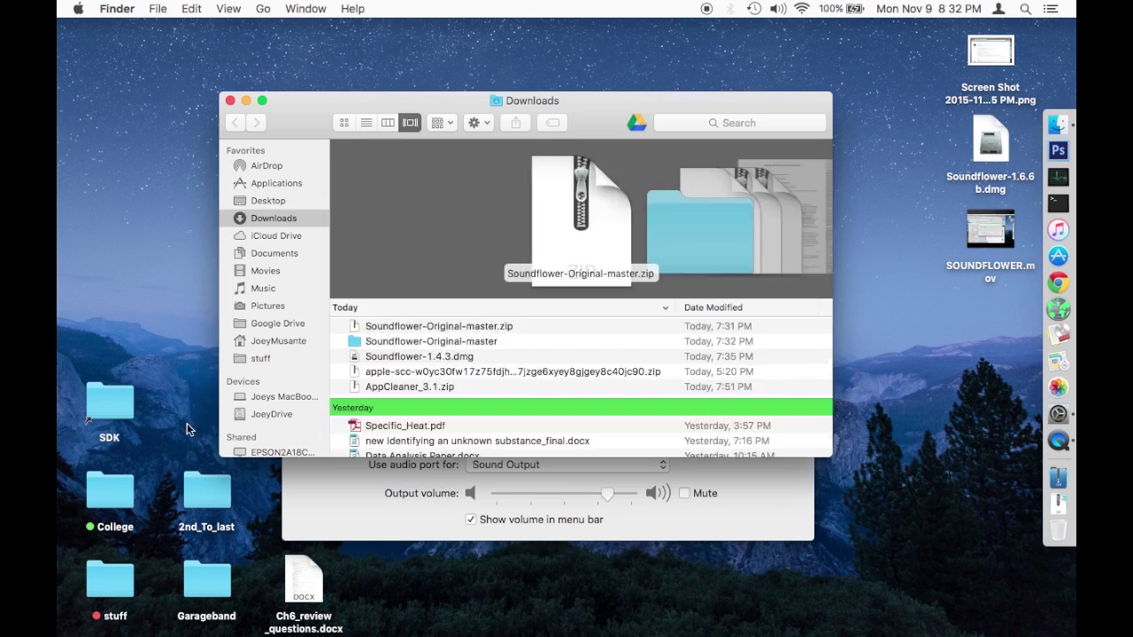
pyautogui.click(246, 422)
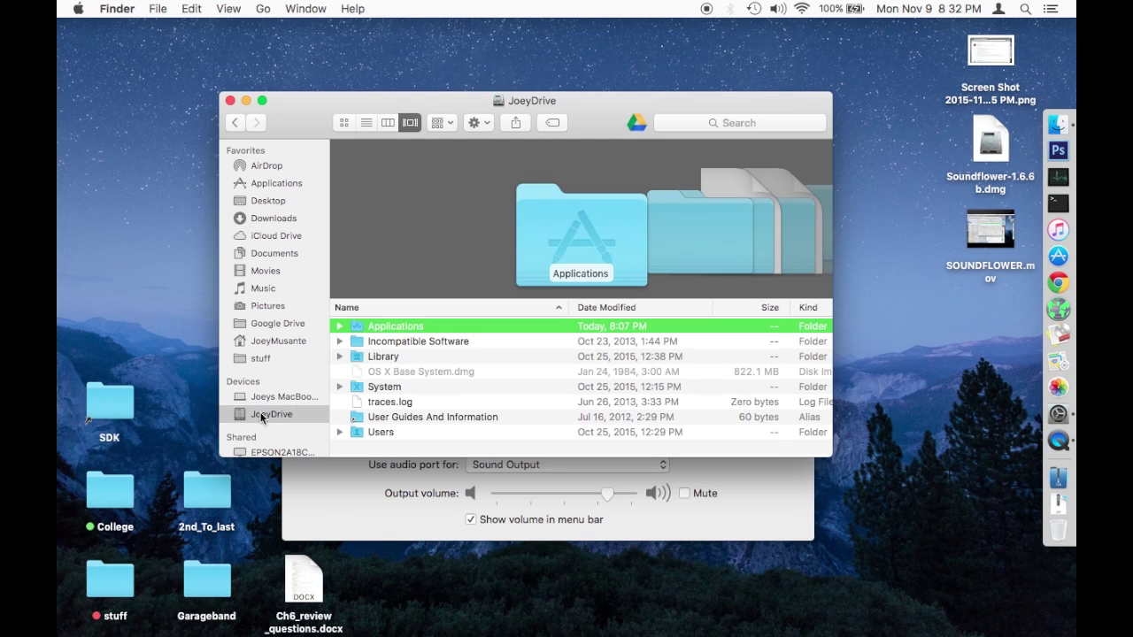
pyautogui.doubleClick(396, 387)
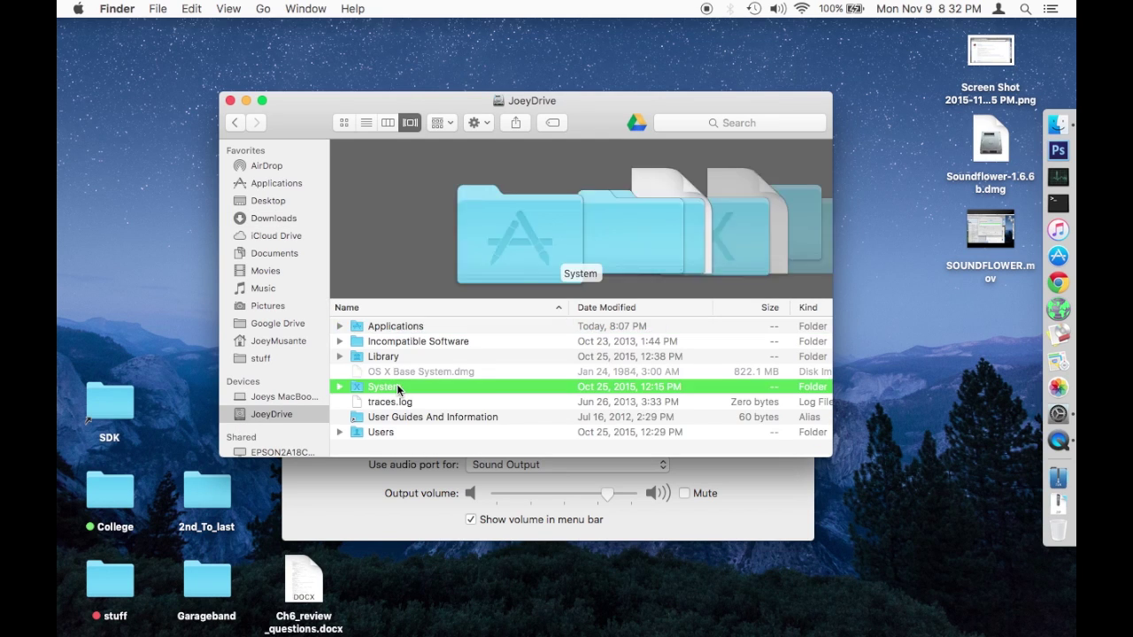
pyautogui.doubleClick(384, 327)
pyautogui.scroll(-5, 412, 397)
pyautogui.scroll(-4, 413, 397)
pyautogui.scroll(-1, 407, 420)
pyautogui.doubleClick(407, 422)
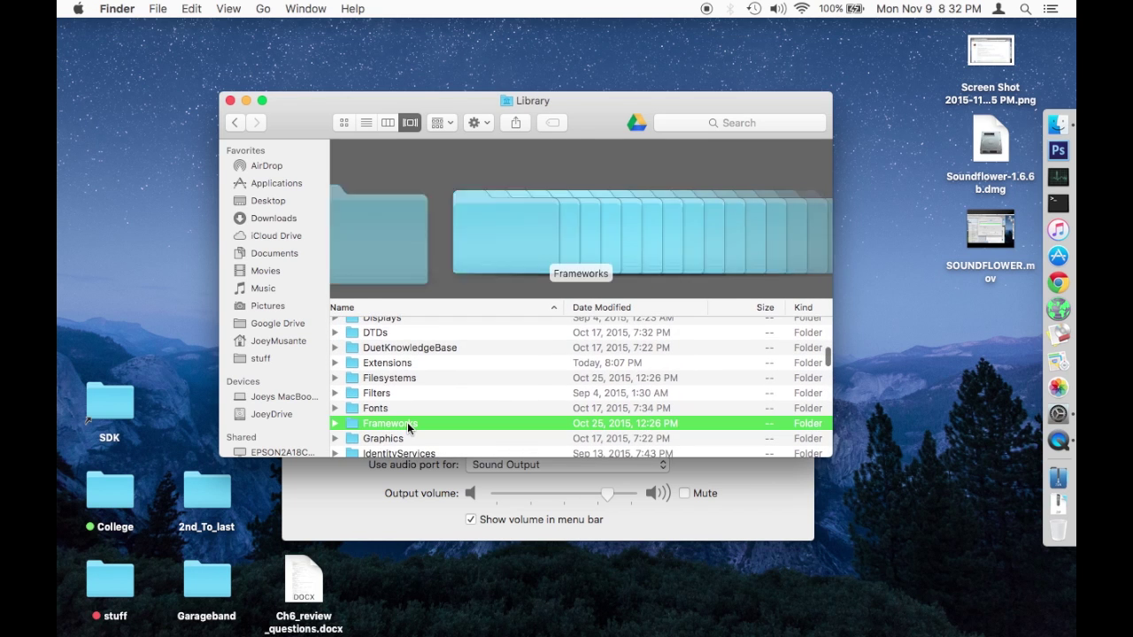
# Locate System.framework near the bottom of Frameworks and drag it toward the Trash
pyautogui.scroll(-15, 407, 422)
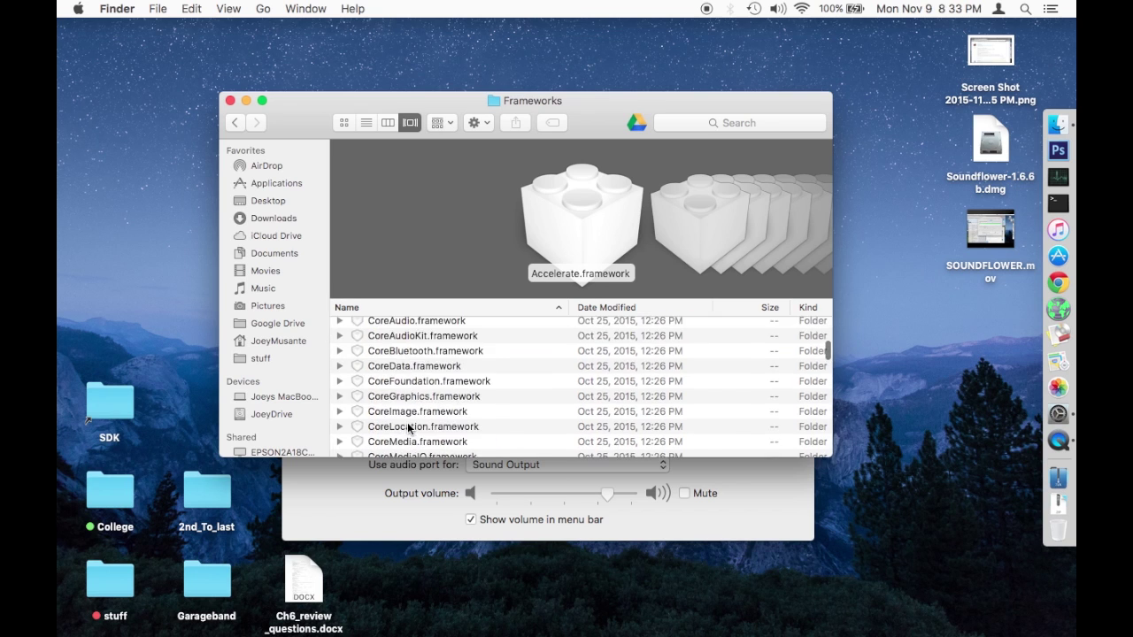
pyautogui.scroll(-20, 407, 429)
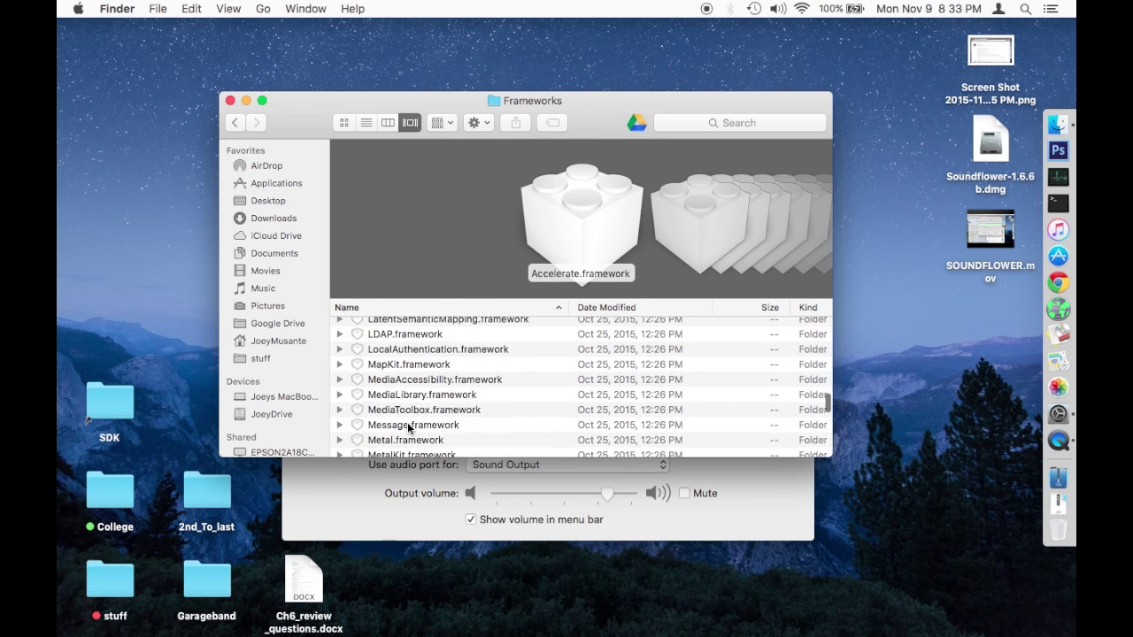
pyautogui.scroll(-15, 408, 428)
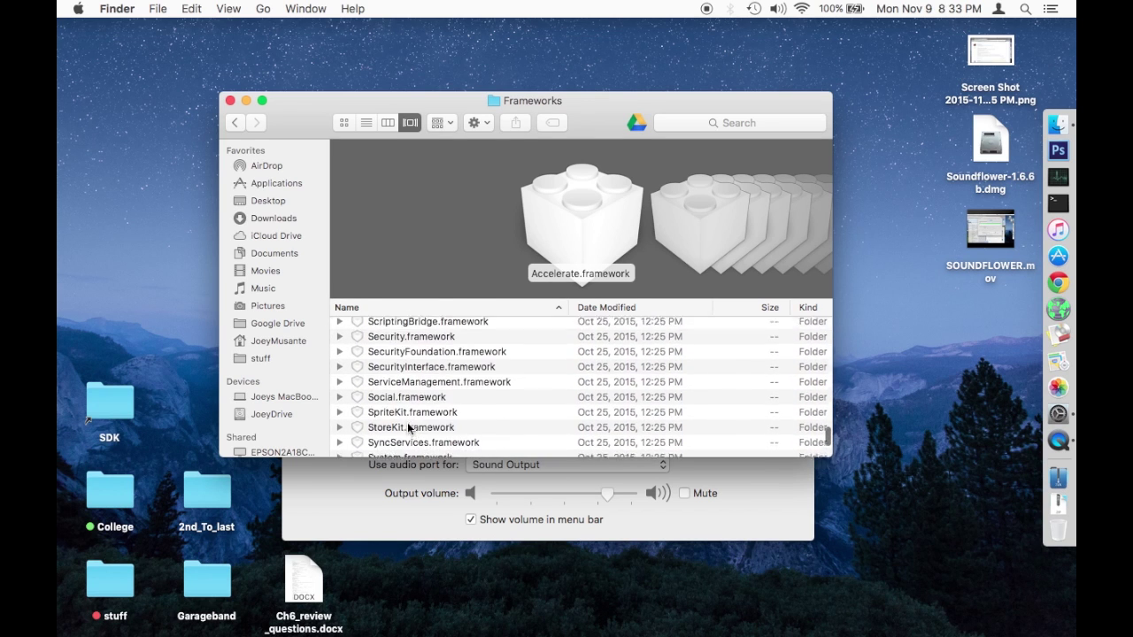
pyautogui.scroll(-2, 407, 428)
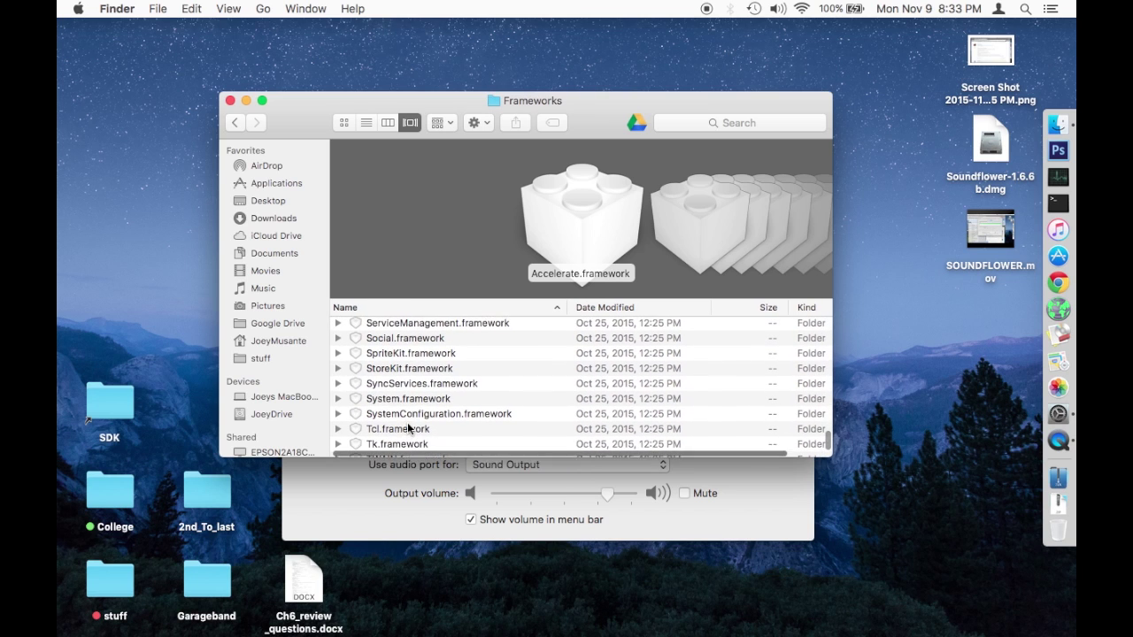
pyautogui.click(409, 401)
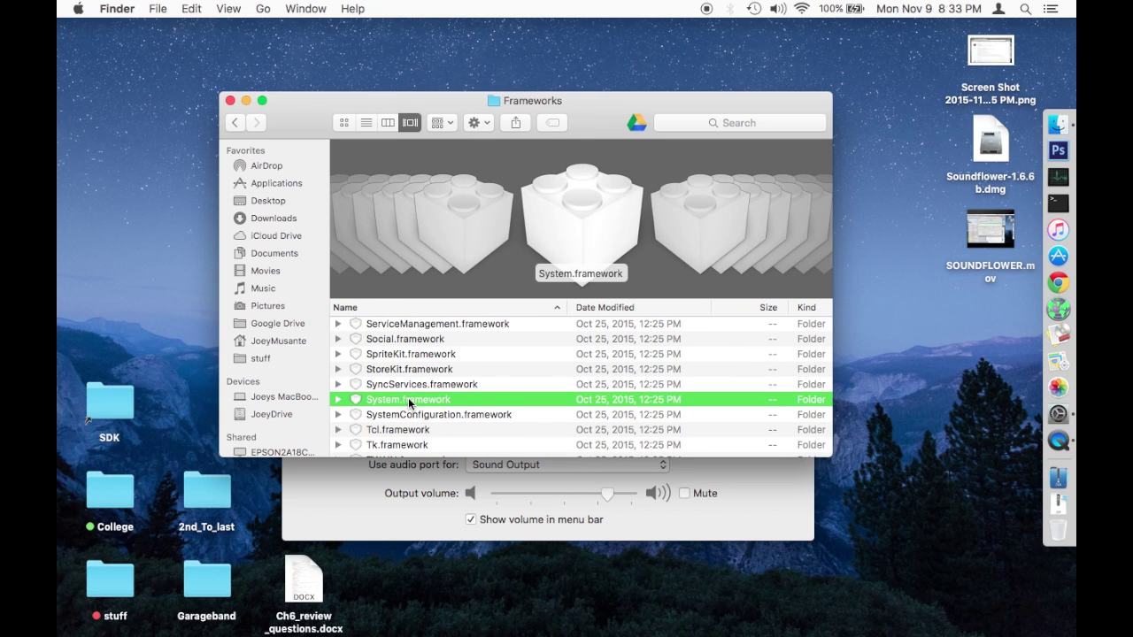
pyautogui.scroll(2, 409, 403)
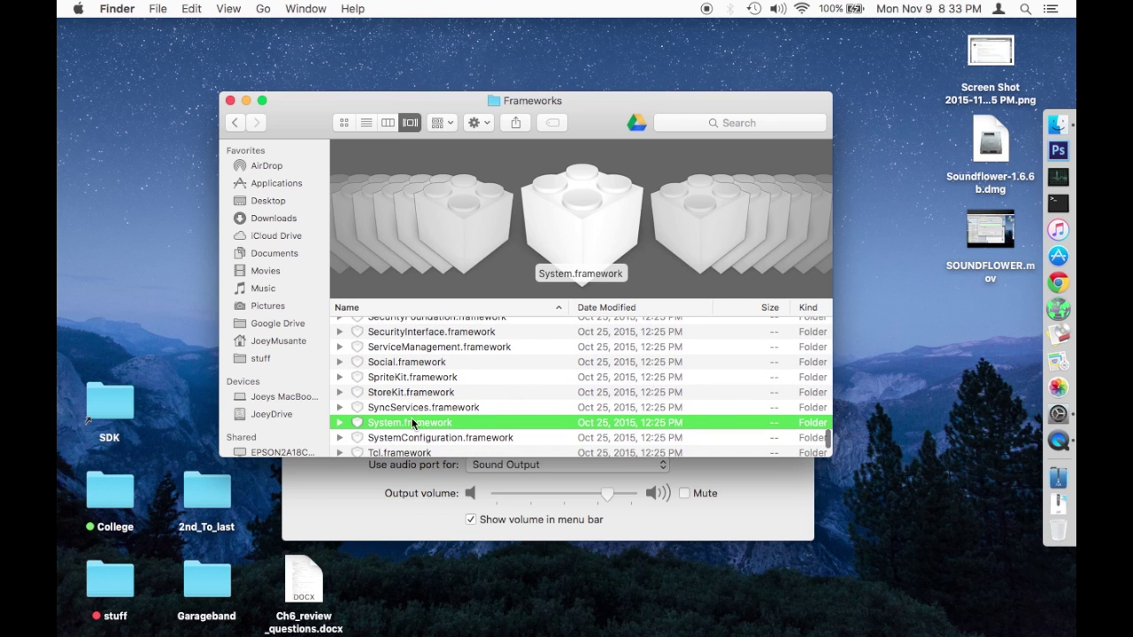
pyautogui.moveTo(411, 424); pyautogui.dragTo(684, 425)
# Mount Soundflower-1.6.6b.dmg from the desktop with Cmd+O and move its window aside
pyautogui.click(726, 486)
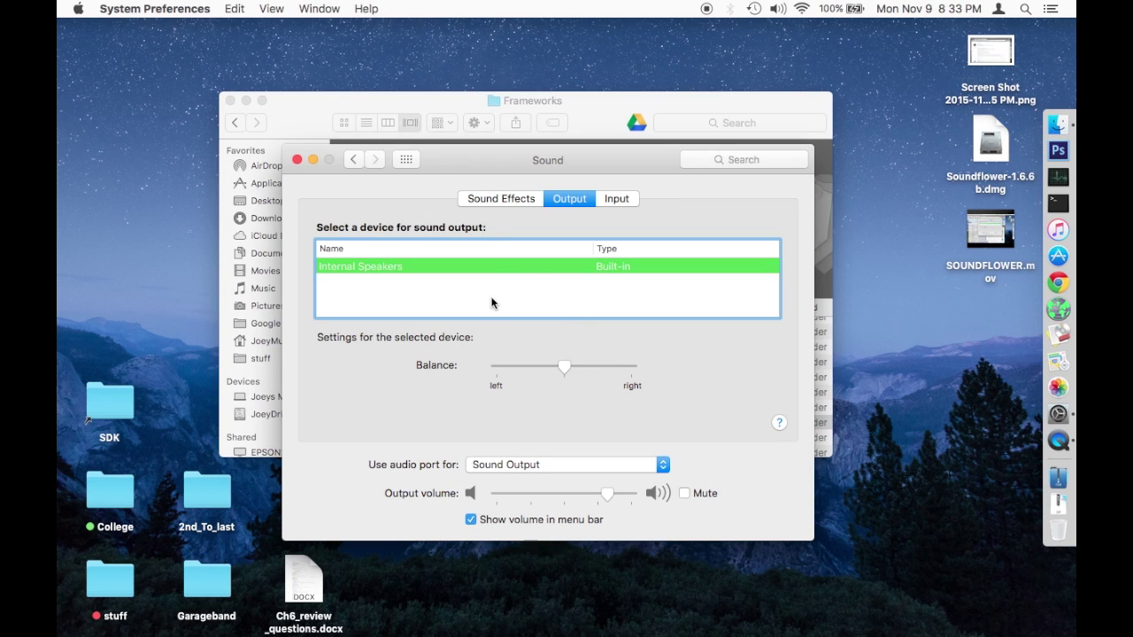
pyautogui.click(643, 100)
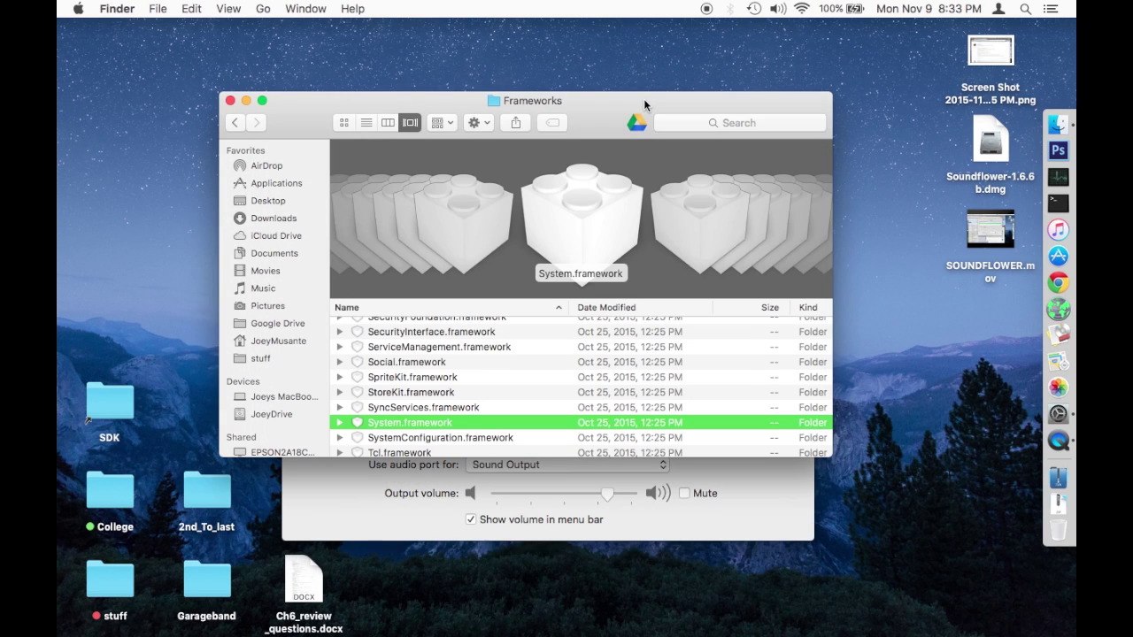
pyautogui.click(990, 146)
pyautogui.press('super+o')
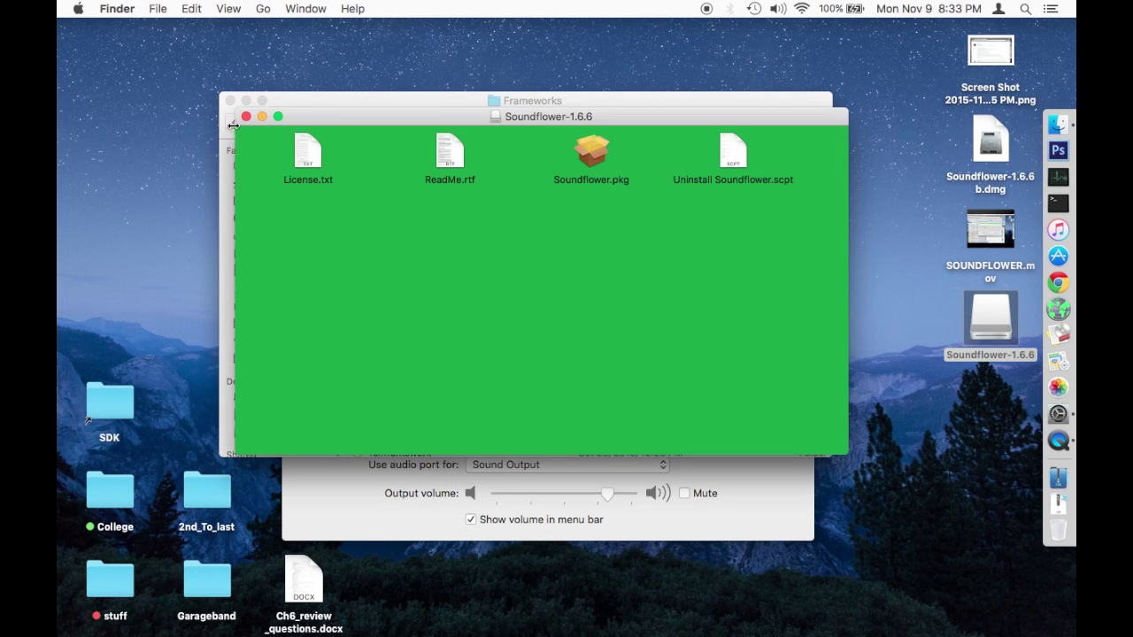
pyautogui.moveTo(319, 120); pyautogui.dragTo(465, 268)
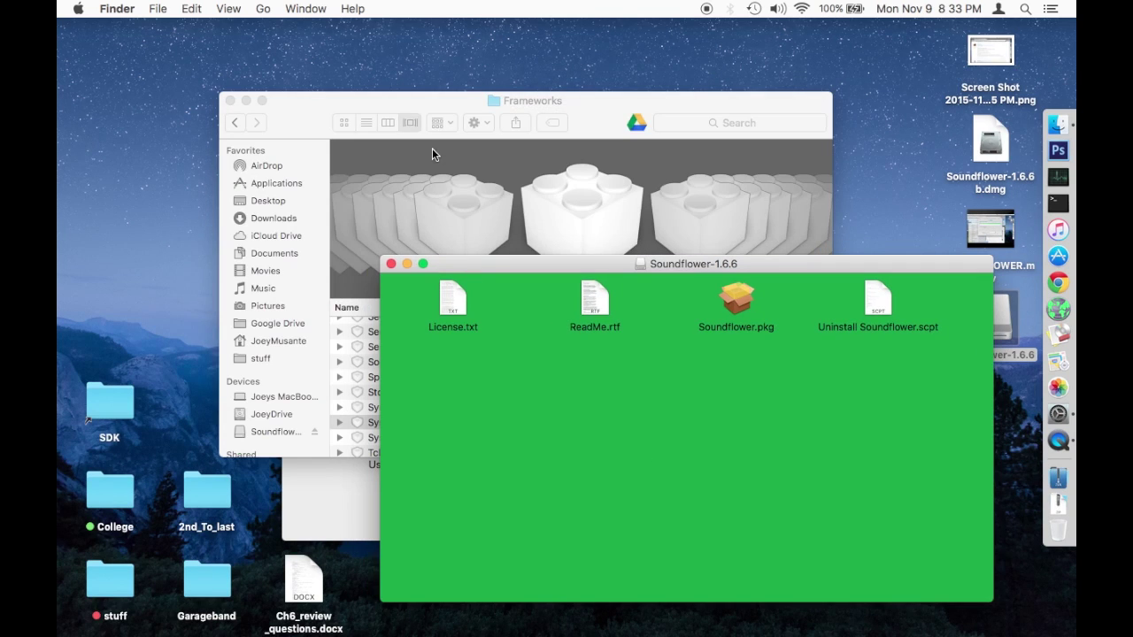
# Go up to Library, then open the user's own Library via the Option-revealed Go menu item
pyautogui.click(400, 101)
pyautogui.press('super+Up')
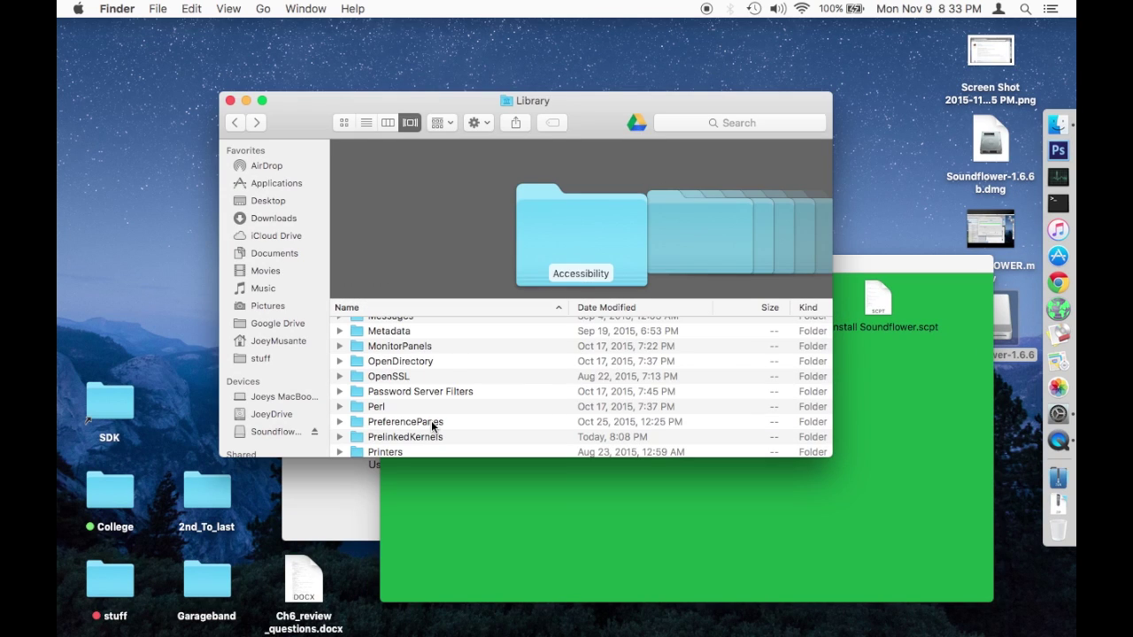
pyautogui.click(270, 7)
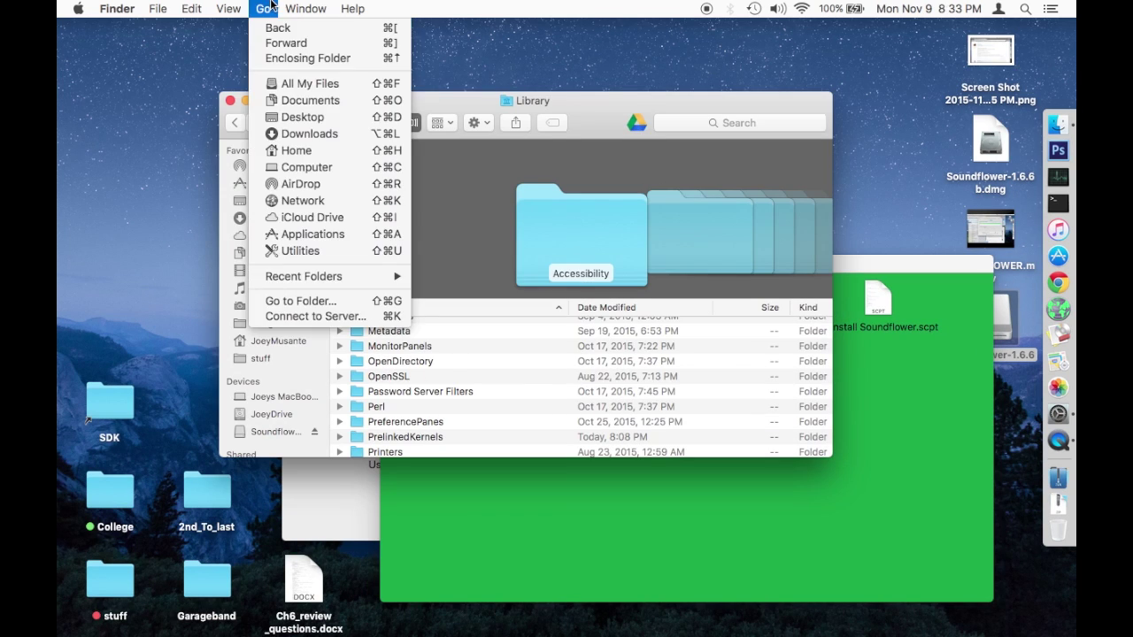
pyautogui.press('alt')
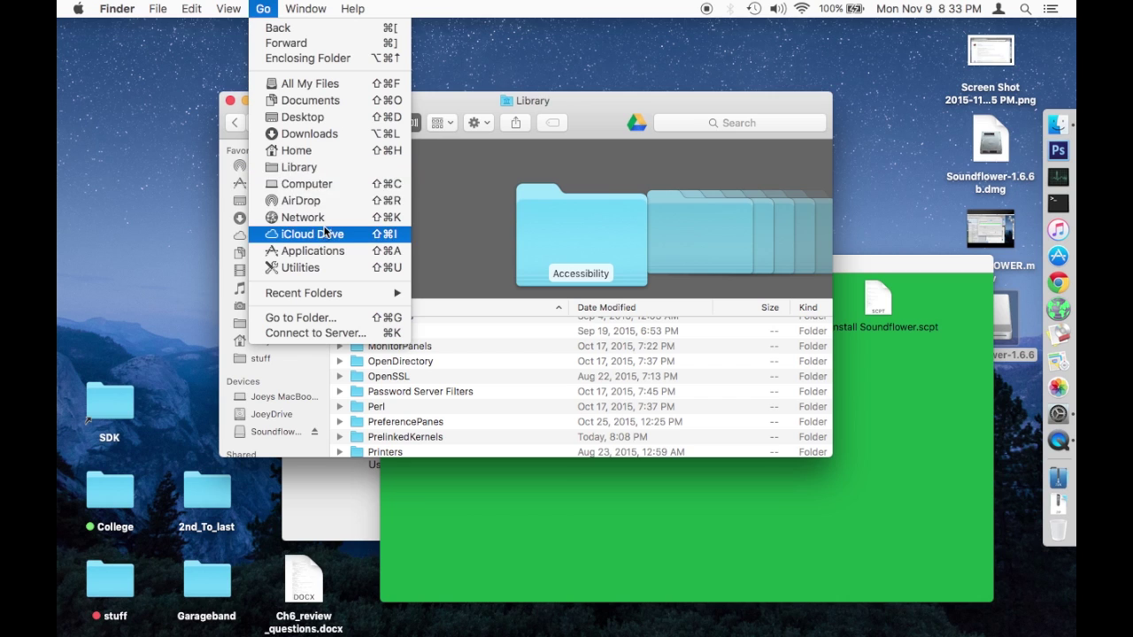
pyautogui.click(323, 168)
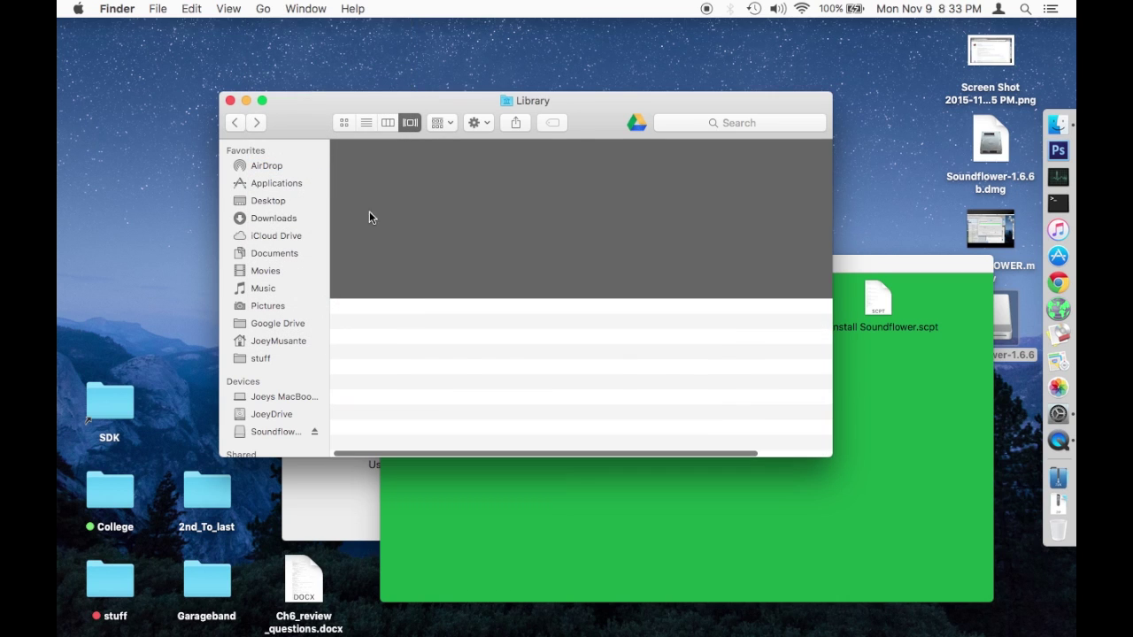
pyautogui.scroll(-2, 430, 365)
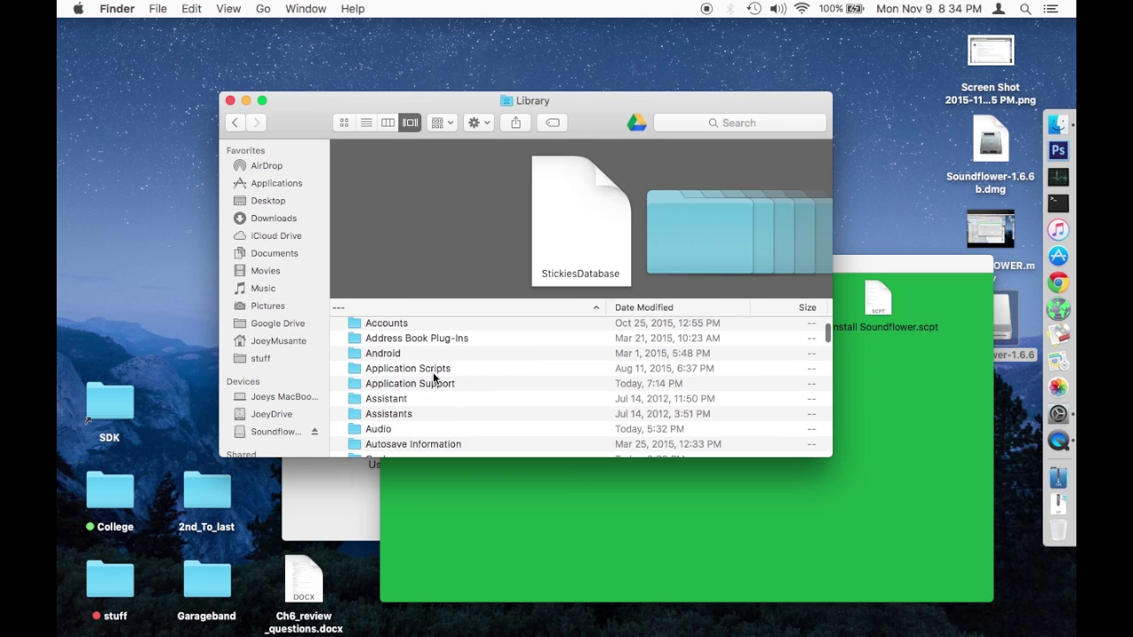
pyautogui.scroll(-3, 433, 374)
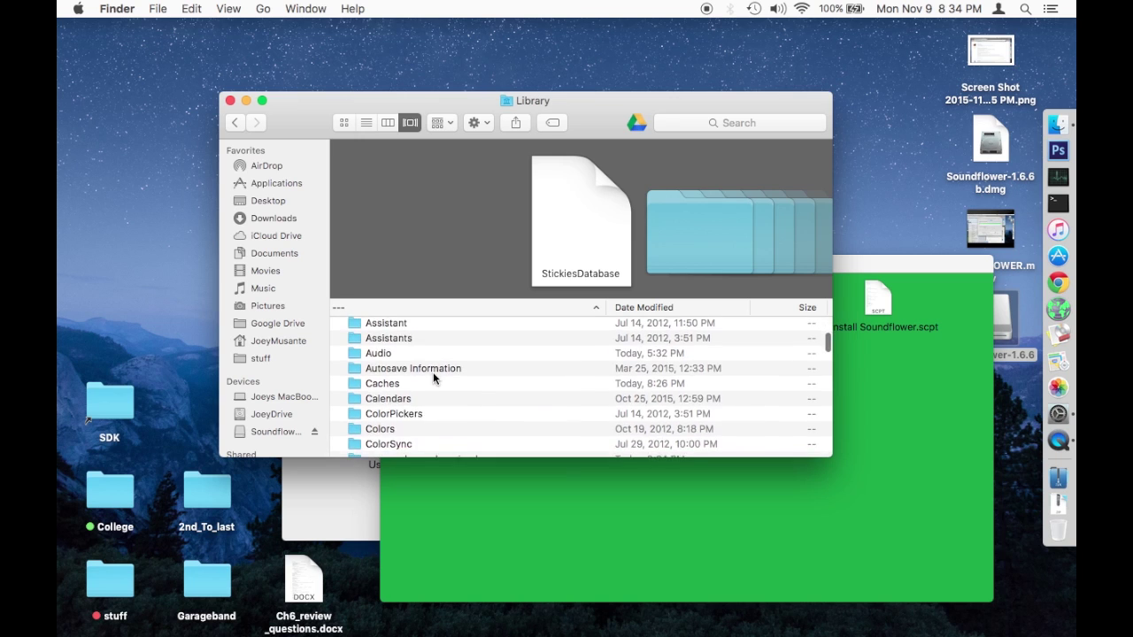
pyautogui.scroll(-10, 432, 377)
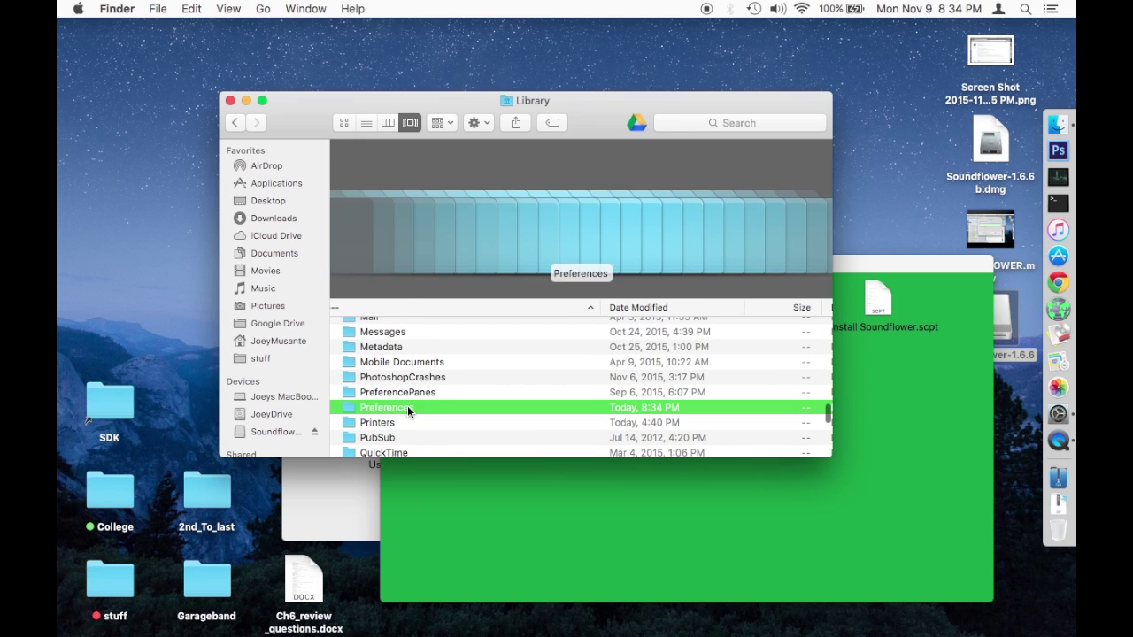
# Open the Preferences folder and scroll down to com.apple.systempreferences.plist
pyautogui.doubleClick(407, 405)
pyautogui.scroll(-20, 471, 403)
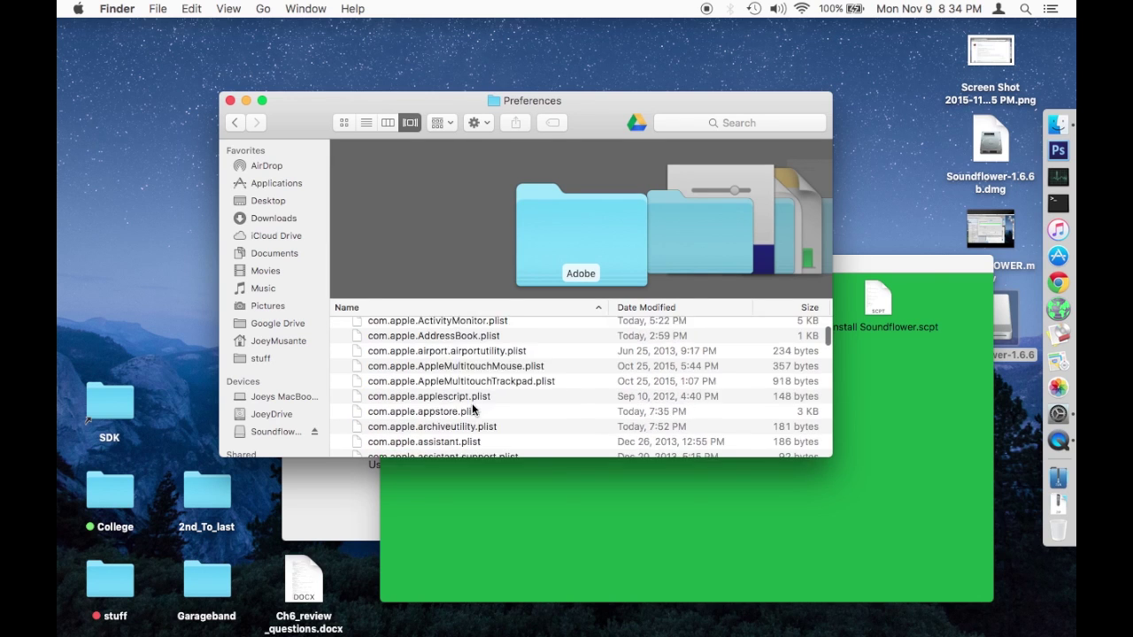
pyautogui.scroll(-10, 472, 403)
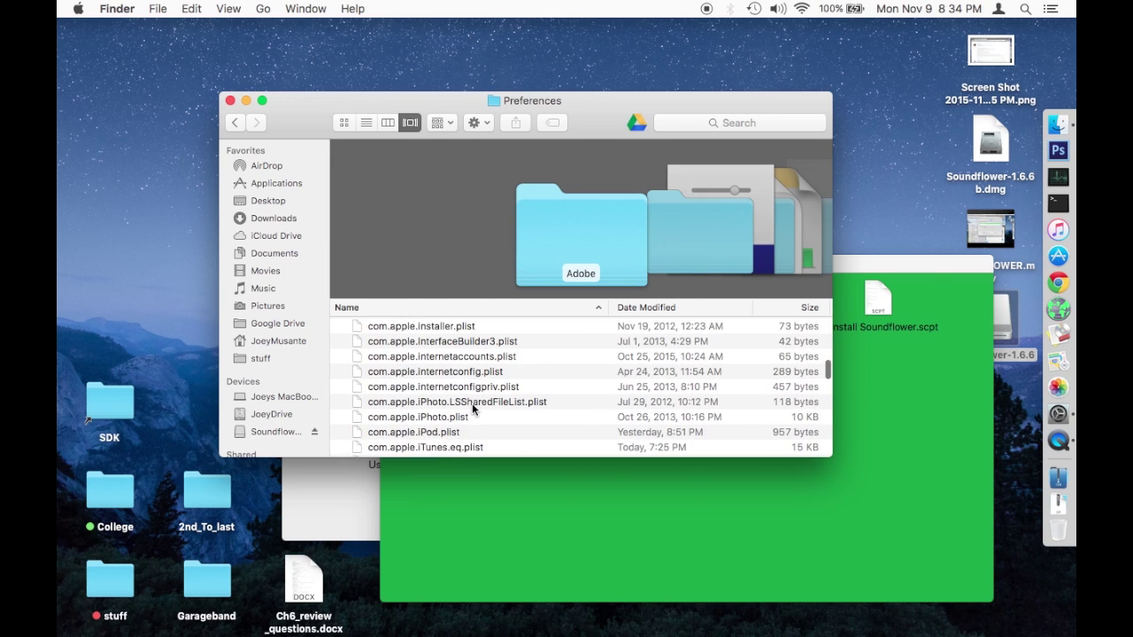
pyautogui.scroll(-3, 471, 402)
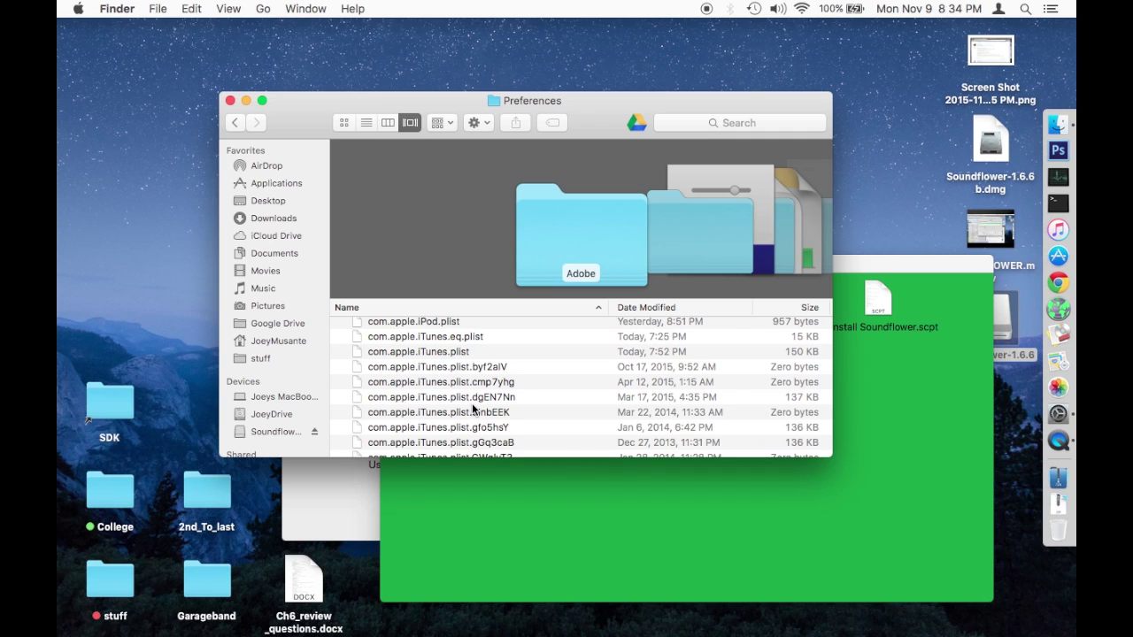
pyautogui.scroll(-1, 471, 402)
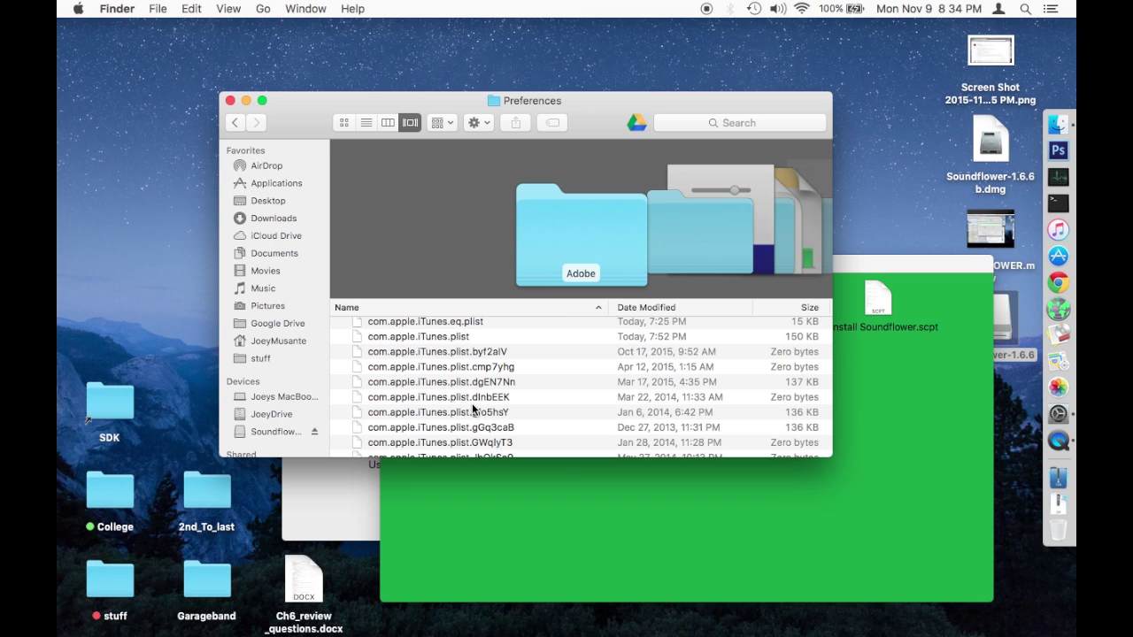
pyautogui.scroll(2, 471, 403)
pyautogui.scroll(-5, 471, 403)
pyautogui.scroll(-15, 471, 402)
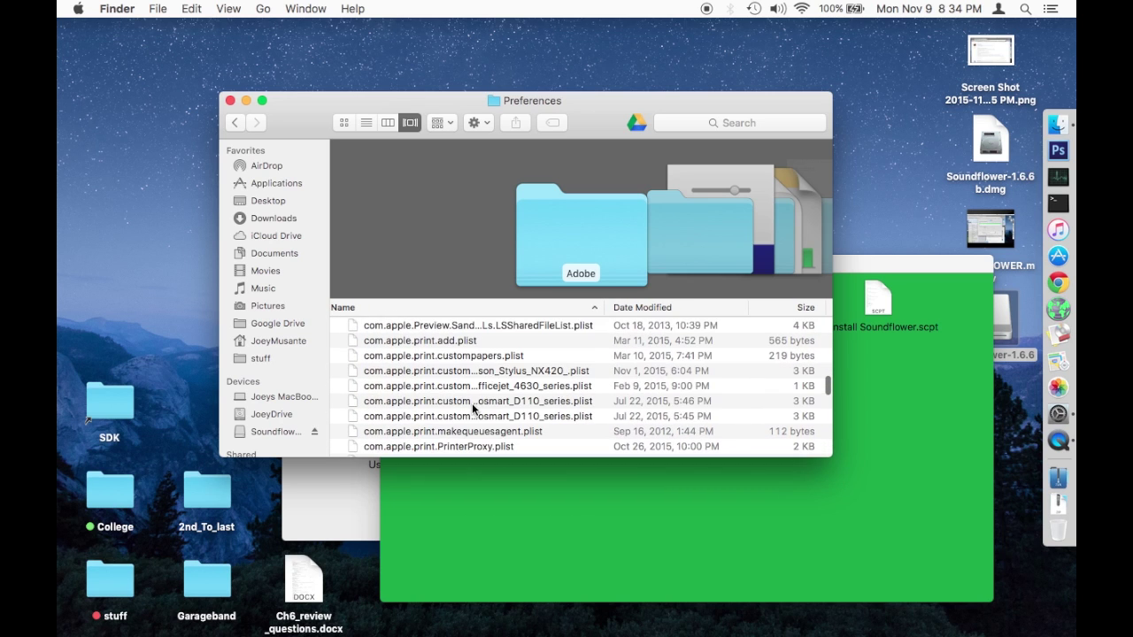
pyautogui.scroll(-10, 471, 402)
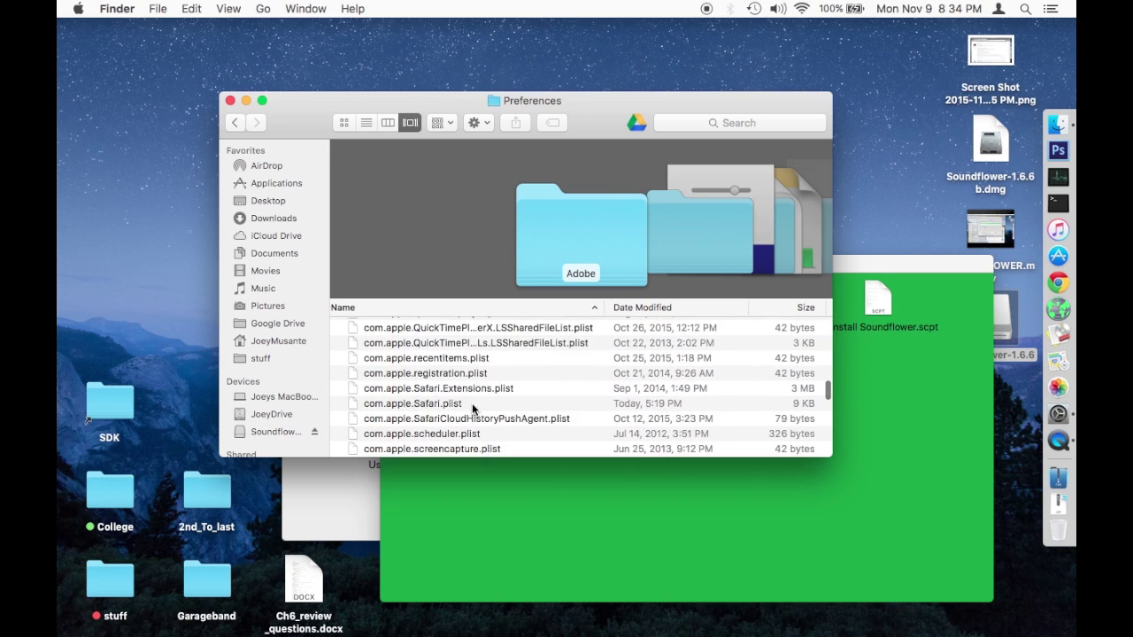
pyautogui.scroll(-10, 471, 403)
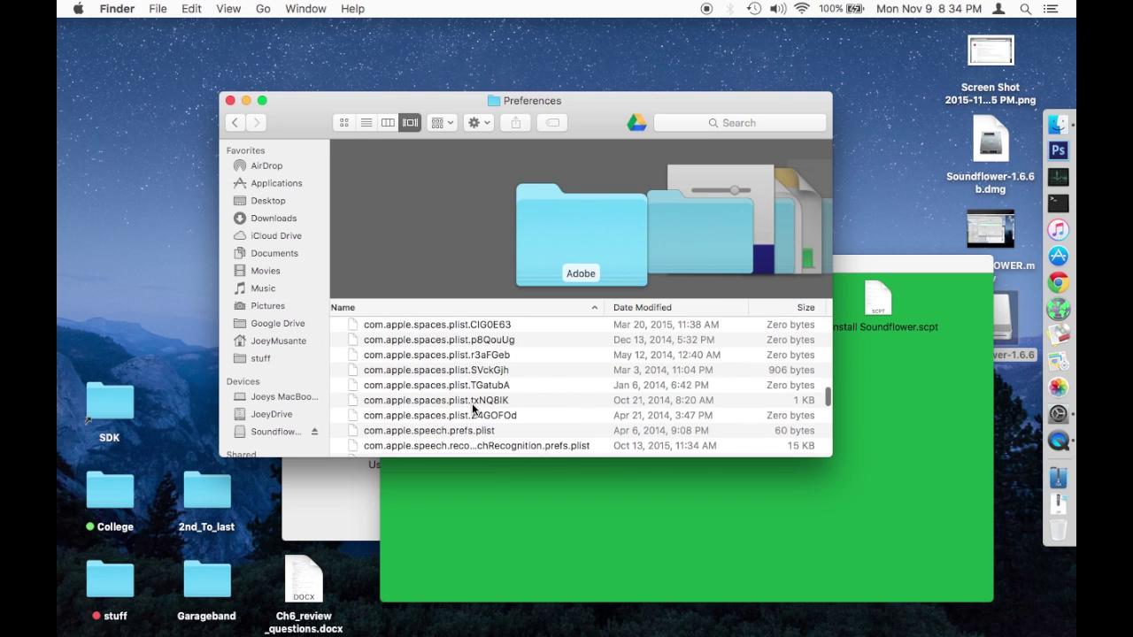
pyautogui.scroll(-10, 471, 403)
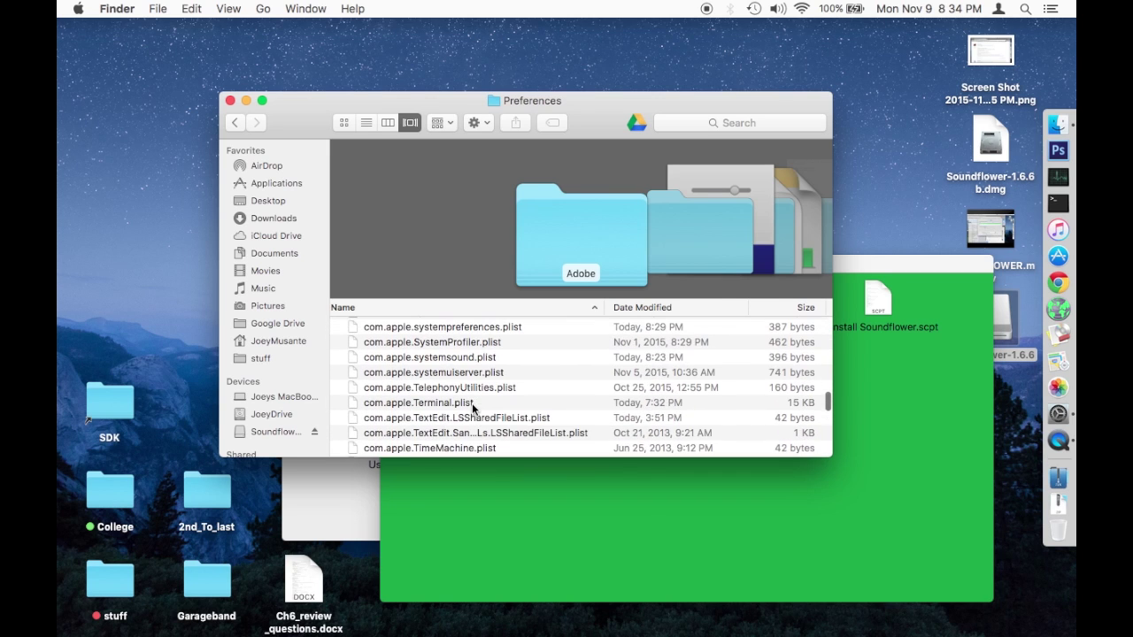
pyautogui.scroll(1, 470, 394)
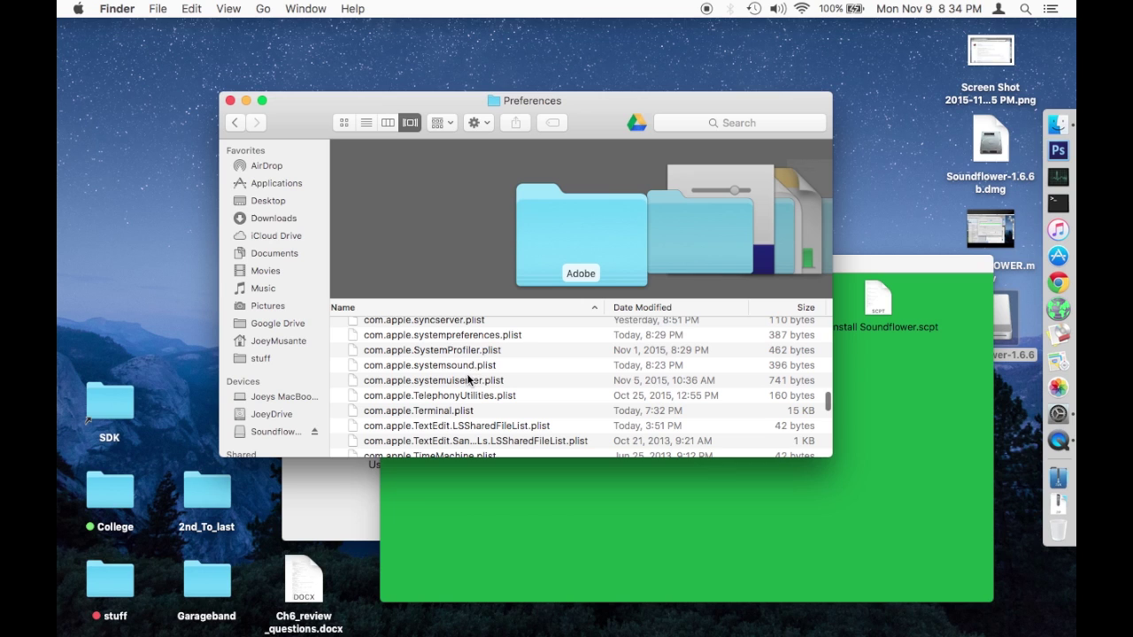
# Drag com.apple.systempreferences.plist toward the Trash, pull it back, and bring Soundflower-1.6.6 forward
pyautogui.click(468, 338)
pyautogui.scroll(1, 469, 340)
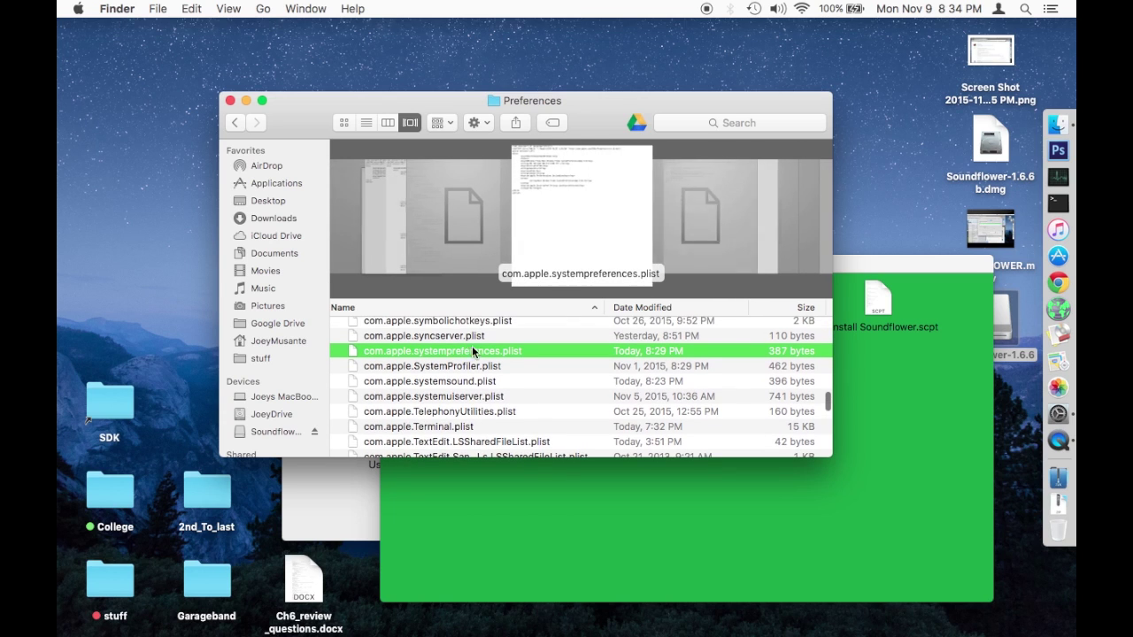
pyautogui.moveTo(474, 350); pyautogui.dragTo(1060, 542)
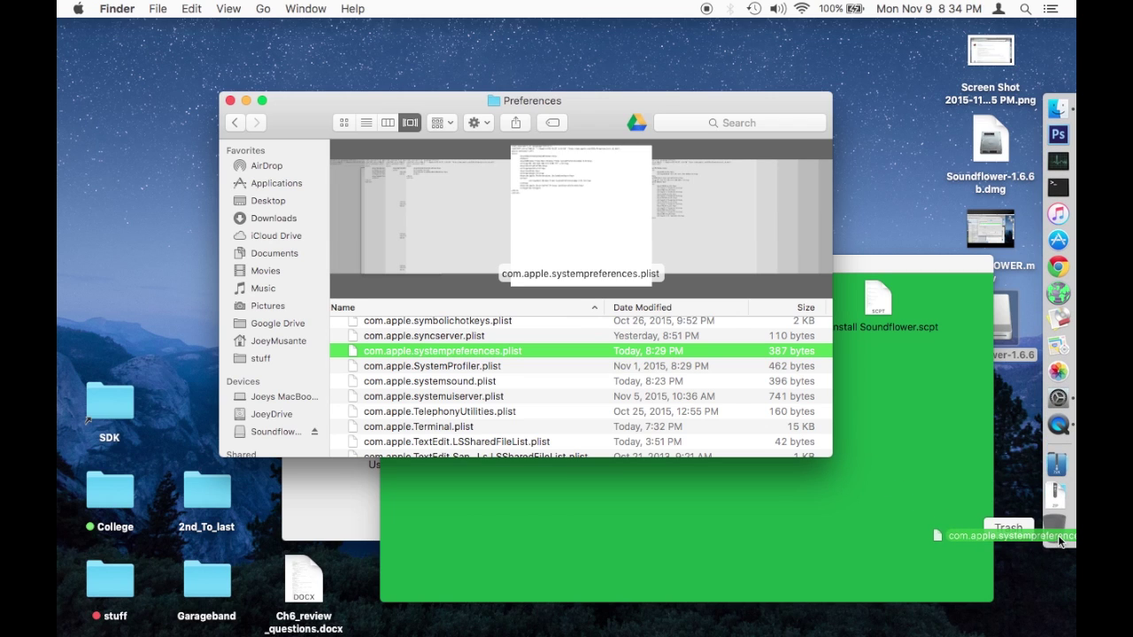
pyautogui.moveTo(1061, 541); pyautogui.dragTo(703, 357)
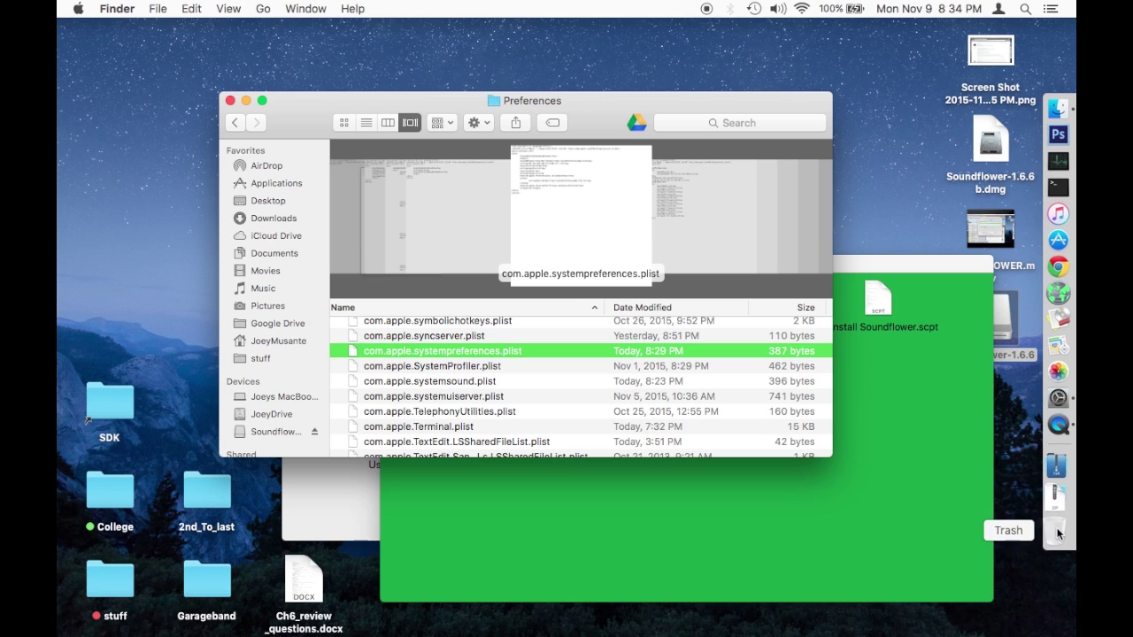
pyautogui.click(915, 500)
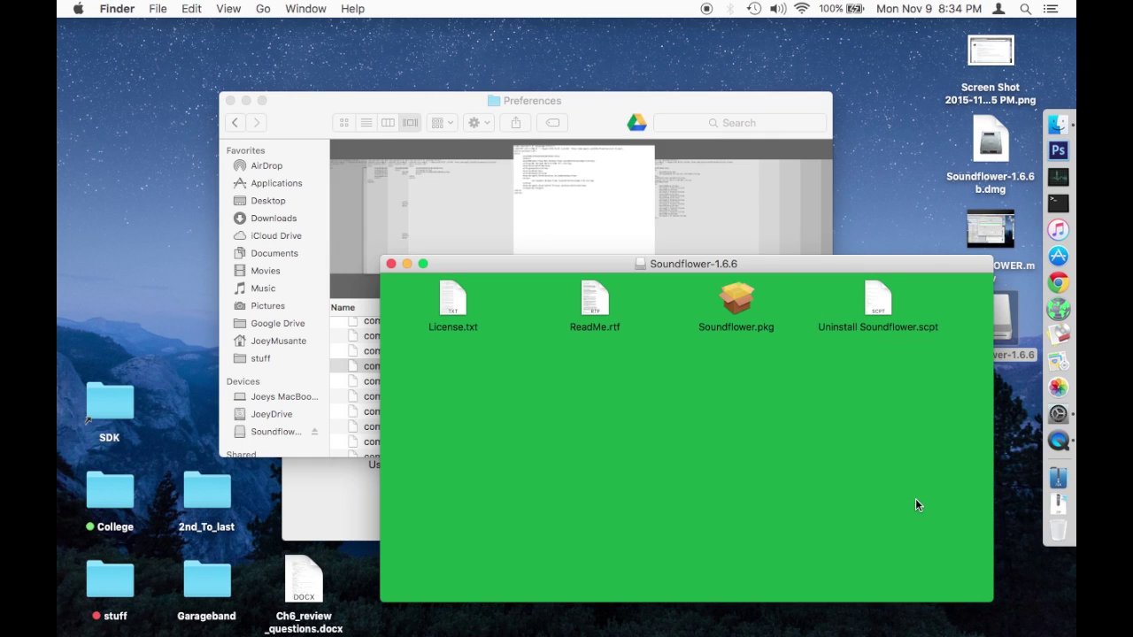
# Run Uninstall Soundflower.scpt in Script Editor, cancel the password prompt, and close the script
pyautogui.doubleClick(877, 301)
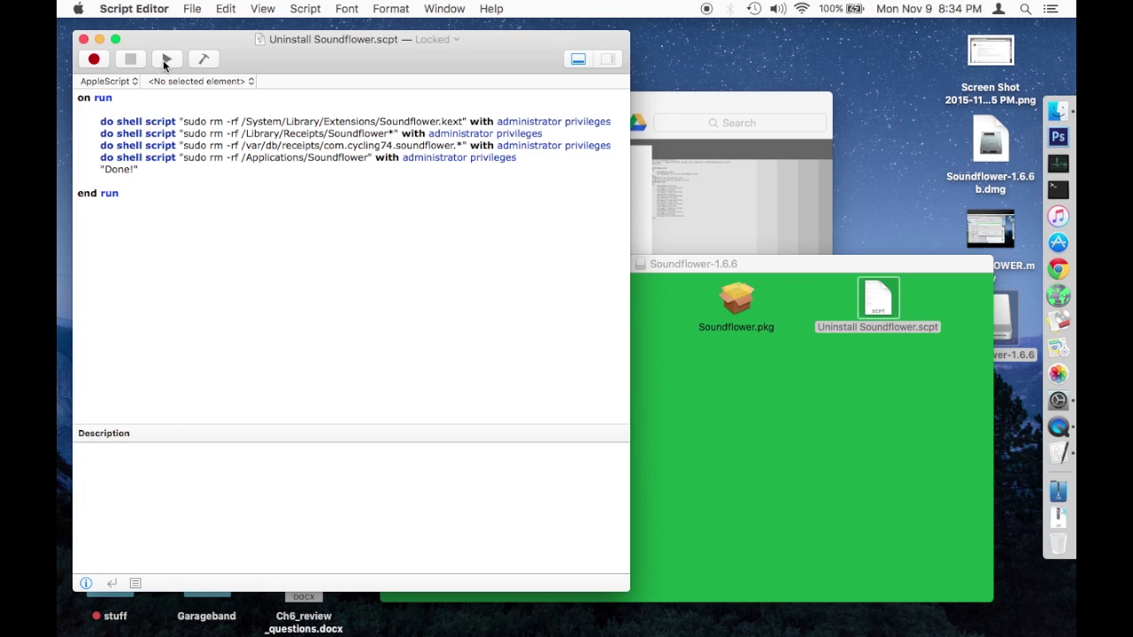
pyautogui.click(166, 59)
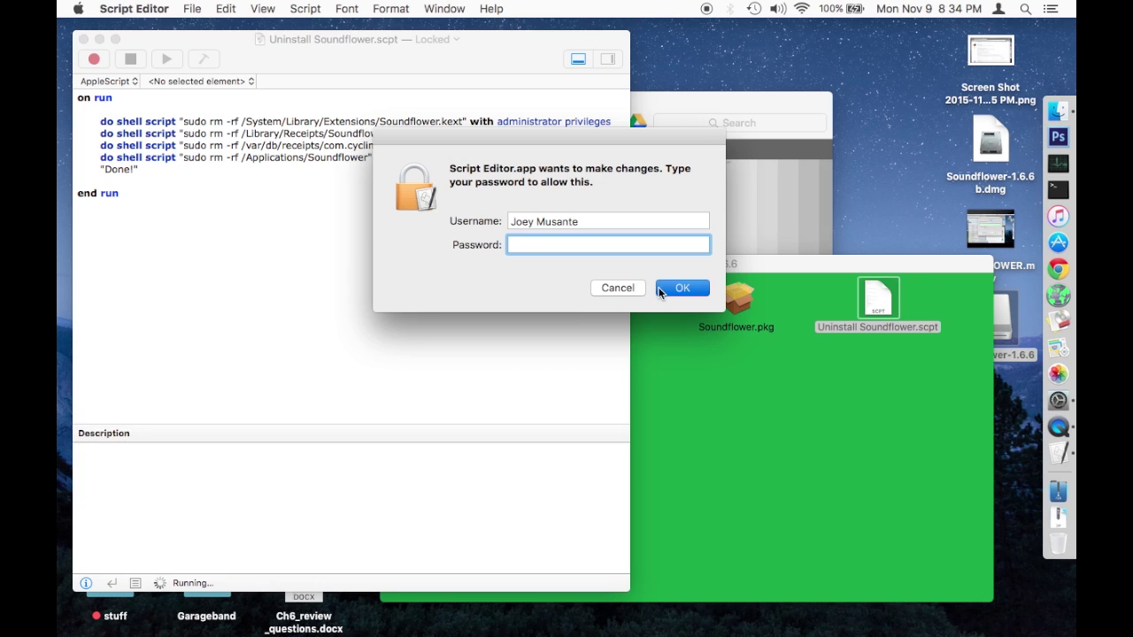
pyautogui.click(621, 289)
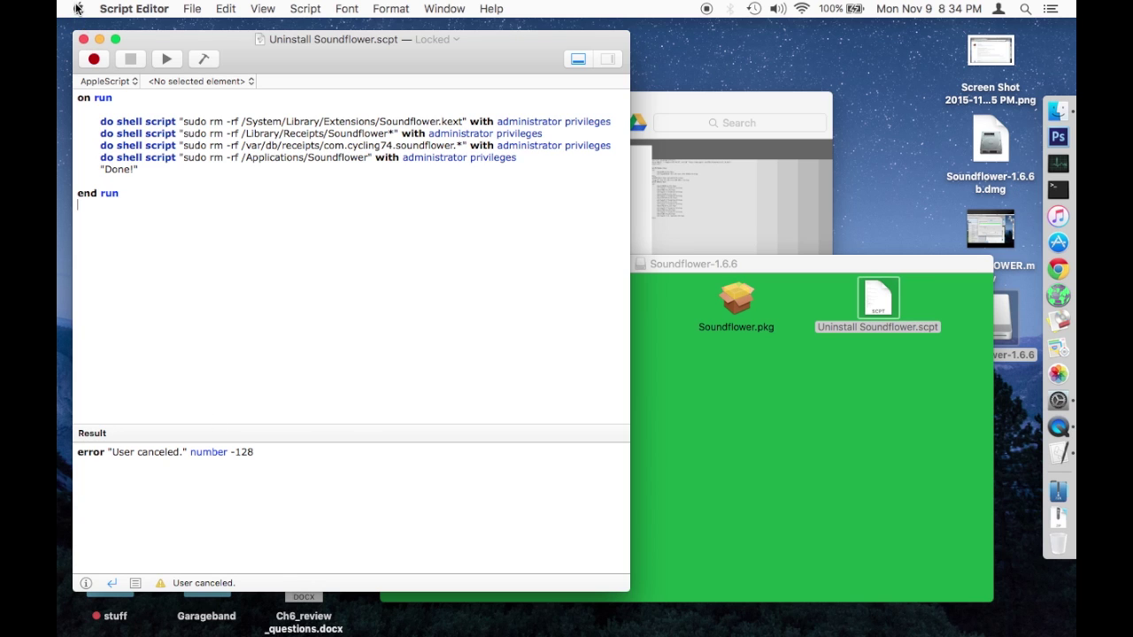
pyautogui.click(84, 38)
# Close the Soundflower-1.6.6 window and bring the Sound Output pane back to the front
pyautogui.click(554, 325)
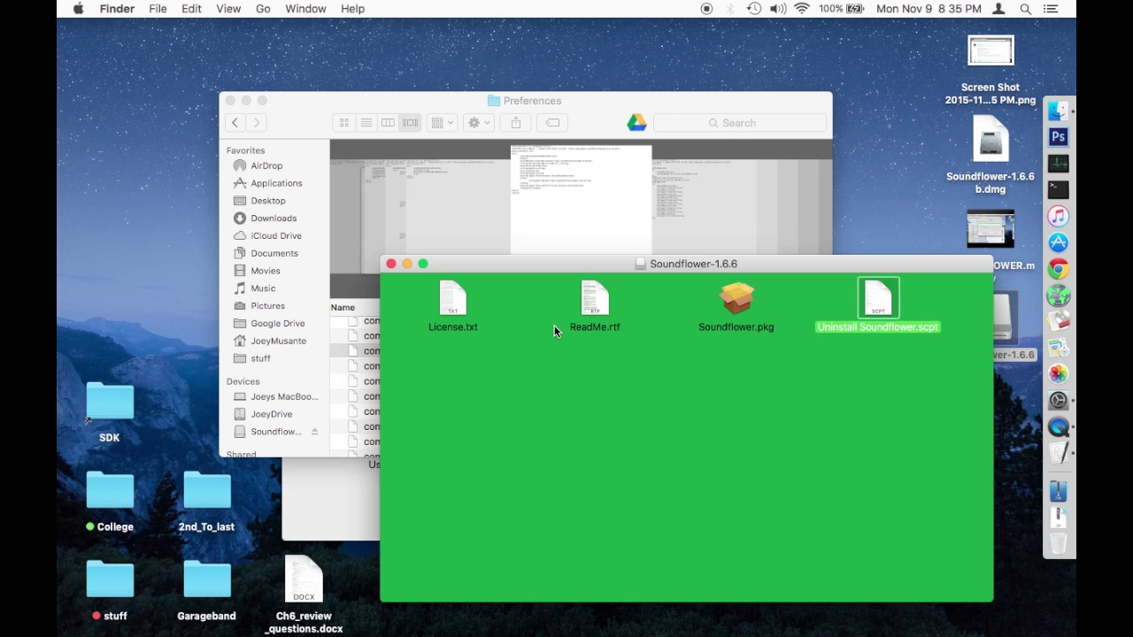
pyautogui.click(390, 264)
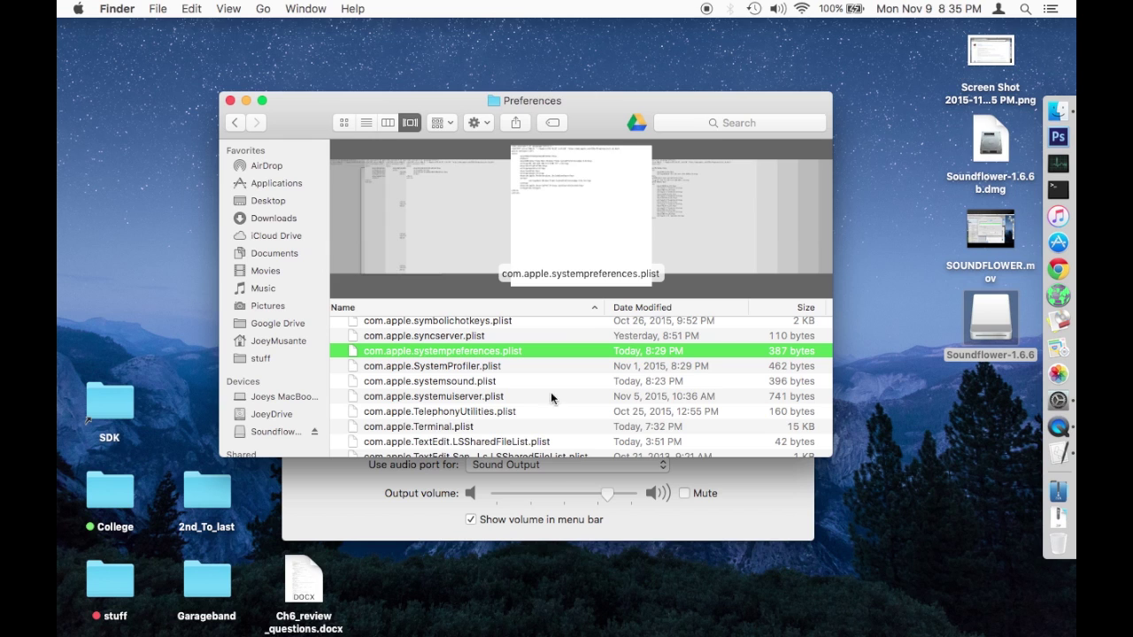
pyautogui.click(437, 497)
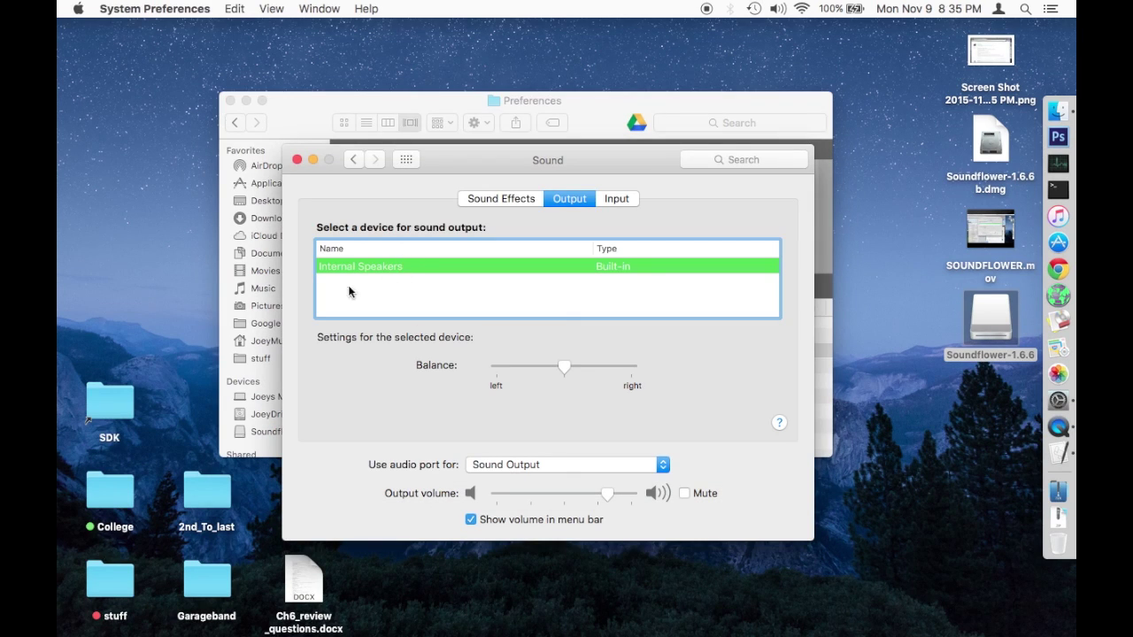